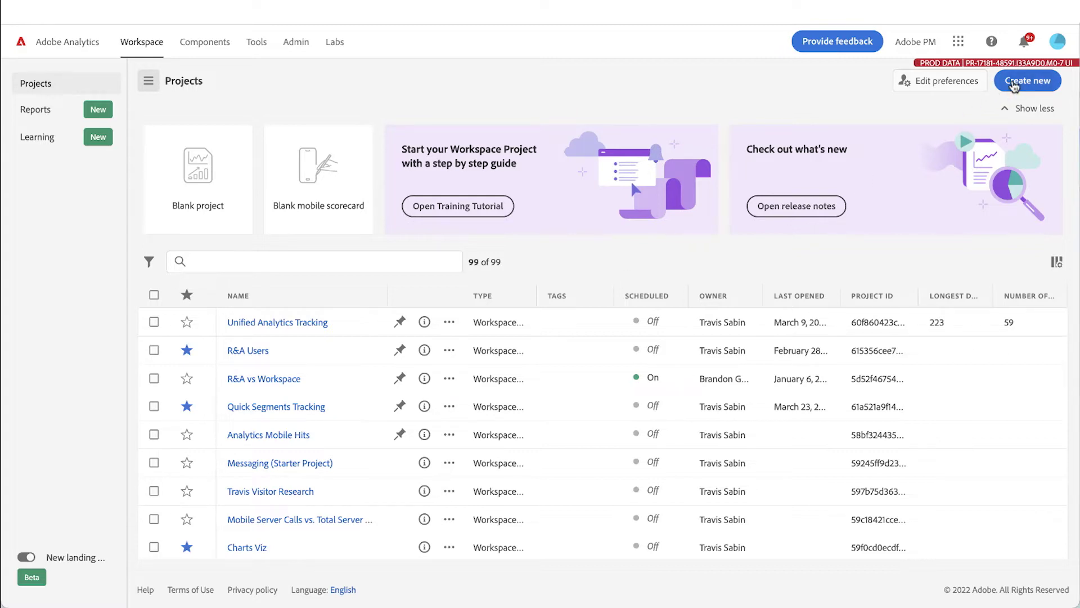
# Step: Open the new-project template chooser, then cancel it without creating a project
pyautogui.click(1014, 87)
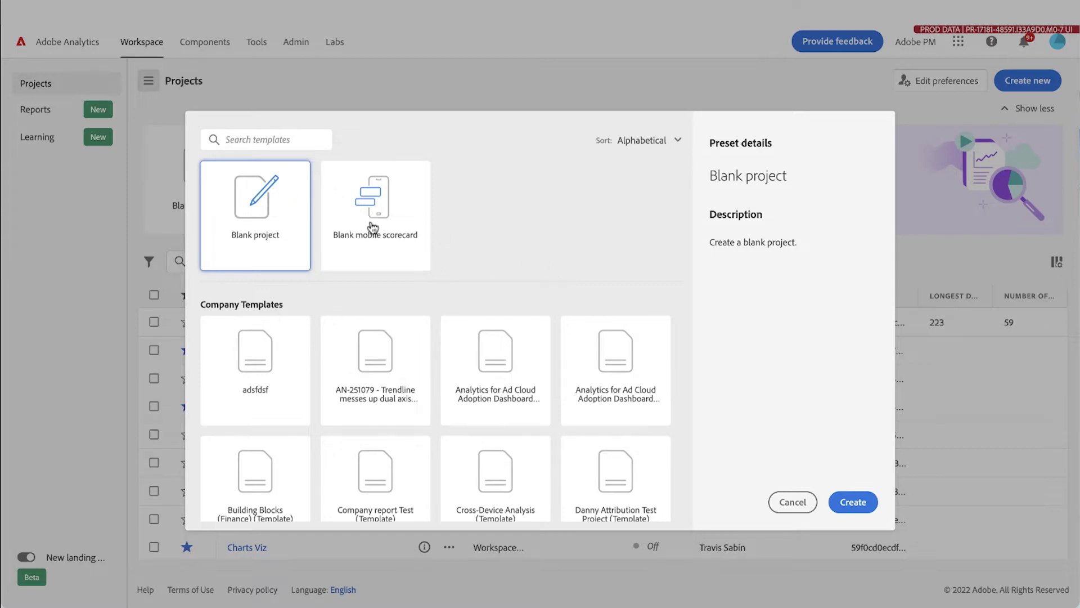
pyautogui.click(793, 500)
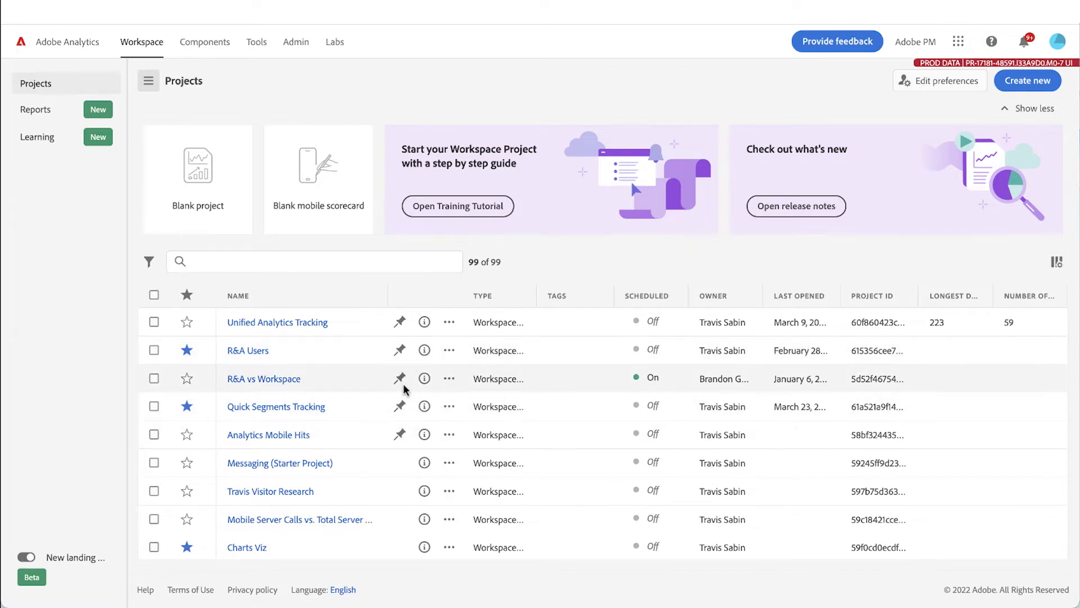
# Step: Move the R&A vs Workspace project up twice to the top of the projects list
pyautogui.click(450, 380)
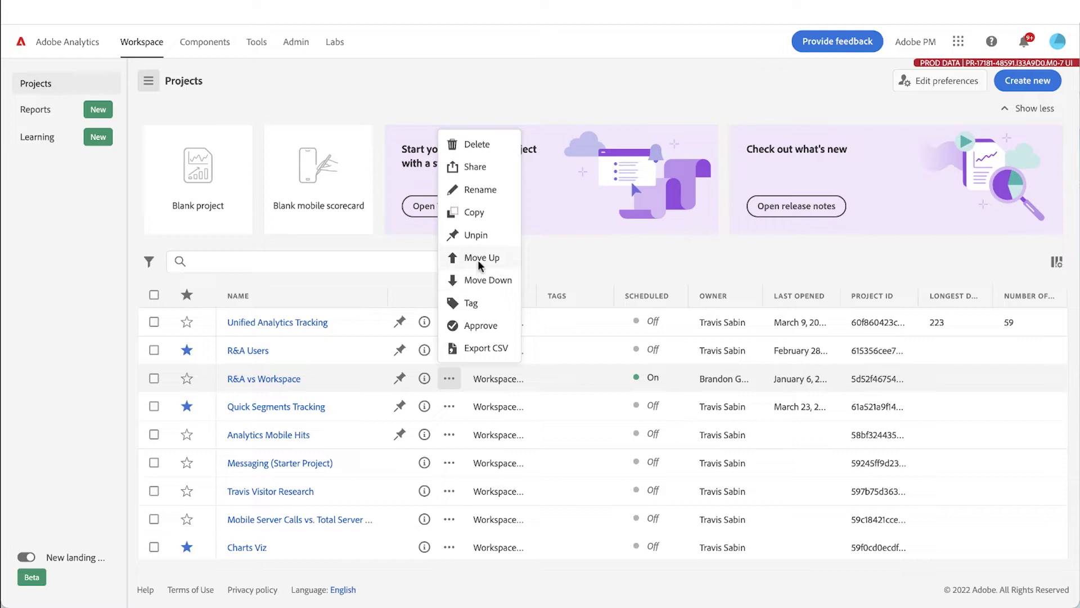
pyautogui.click(479, 259)
pyautogui.click(449, 350)
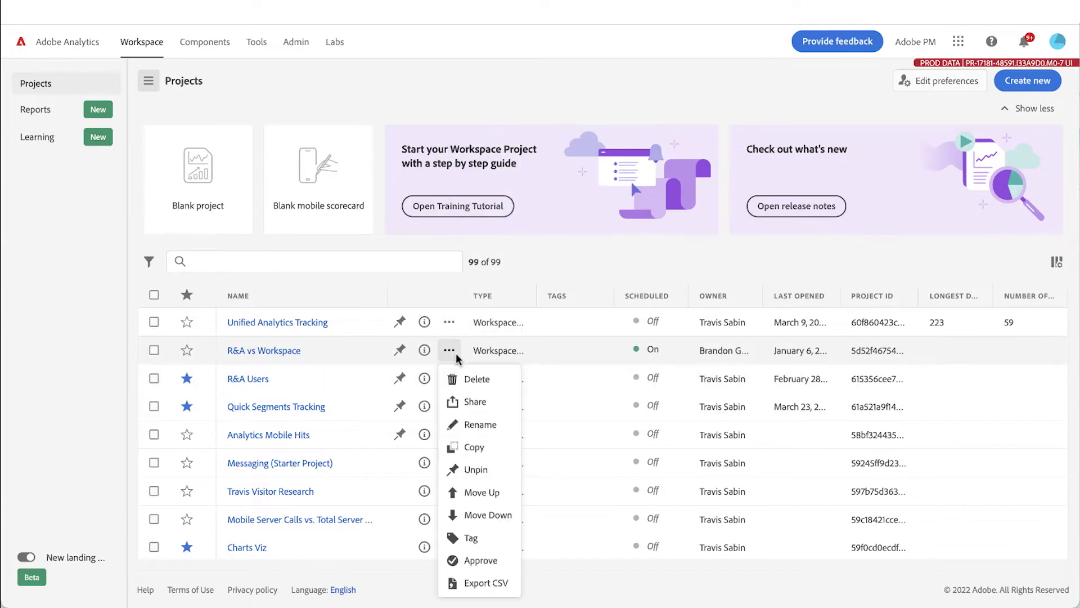
pyautogui.click(481, 493)
pyautogui.click(449, 350)
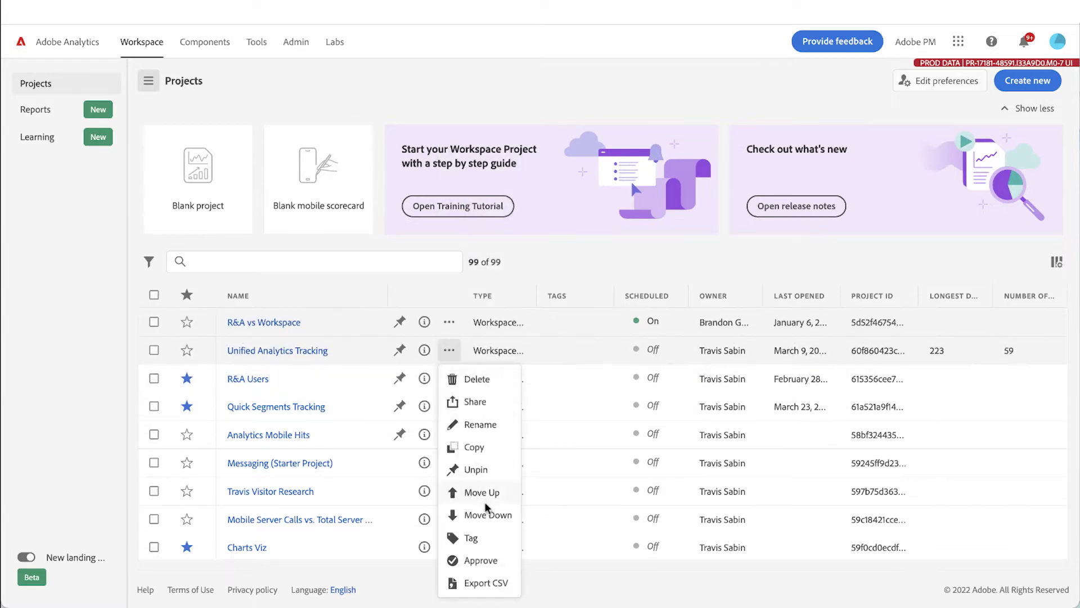
pyautogui.click(487, 516)
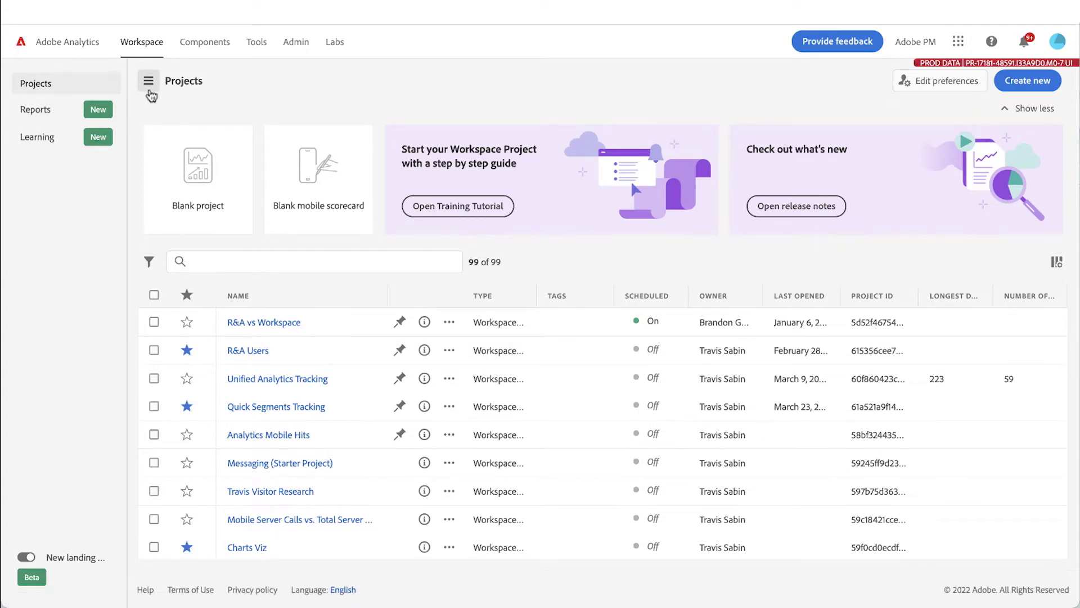
# Step: Collapse the left navigation panel and hide the project cards with Show less
pyautogui.click(149, 81)
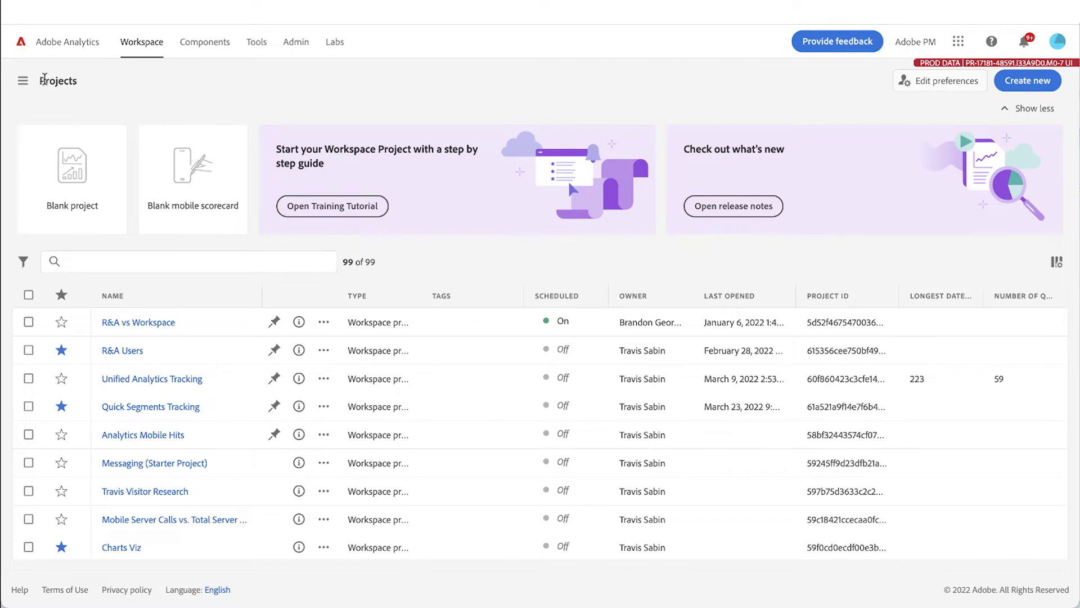
pyautogui.click(25, 81)
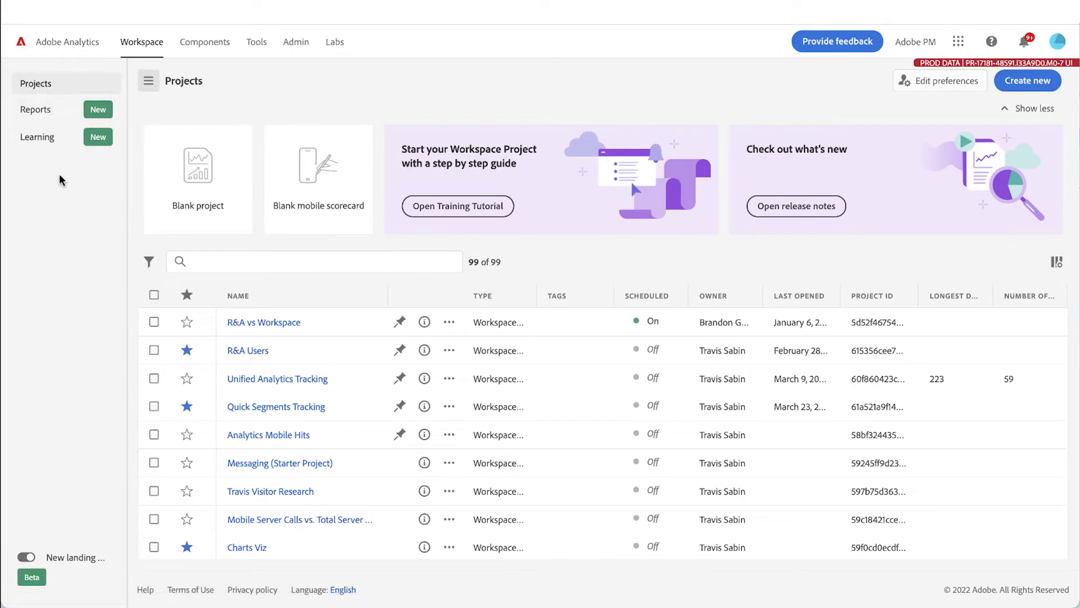
pyautogui.click(149, 82)
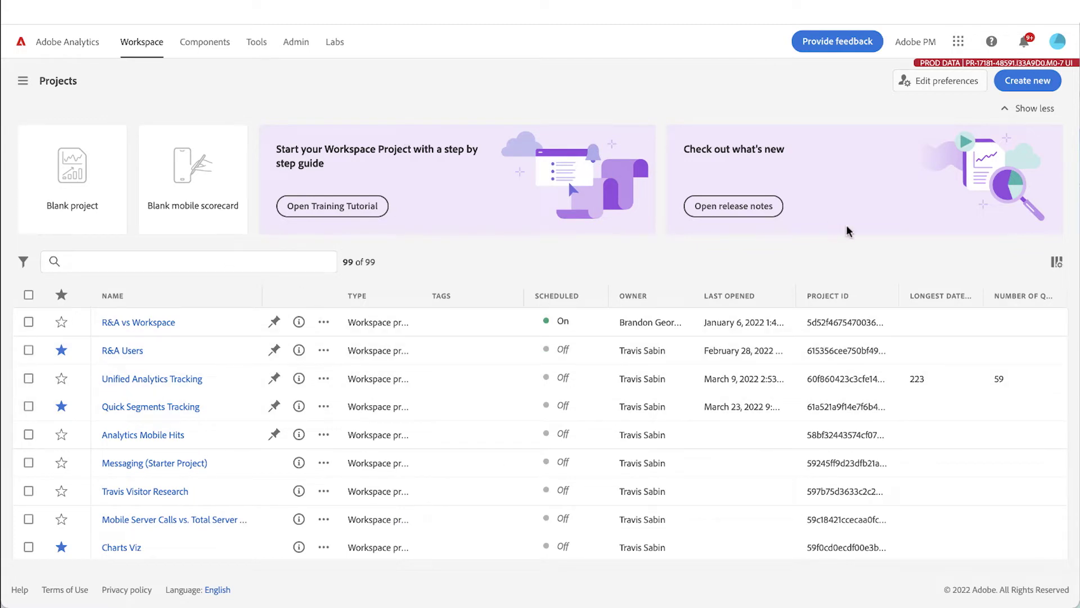
pyautogui.click(1020, 109)
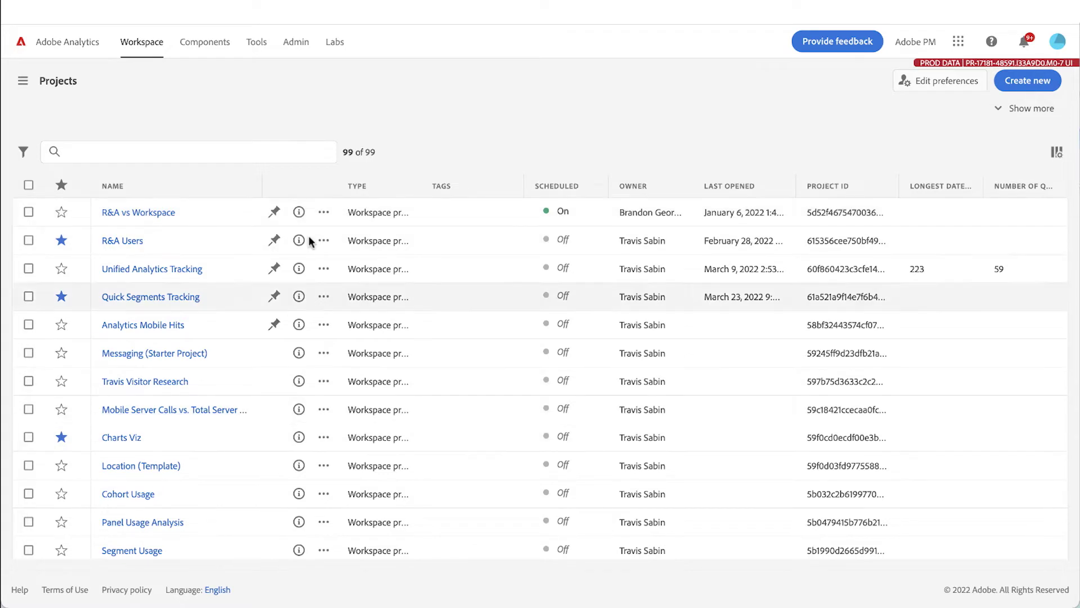
pyautogui.moveTo(264, 189); pyautogui.dragTo(325, 191)
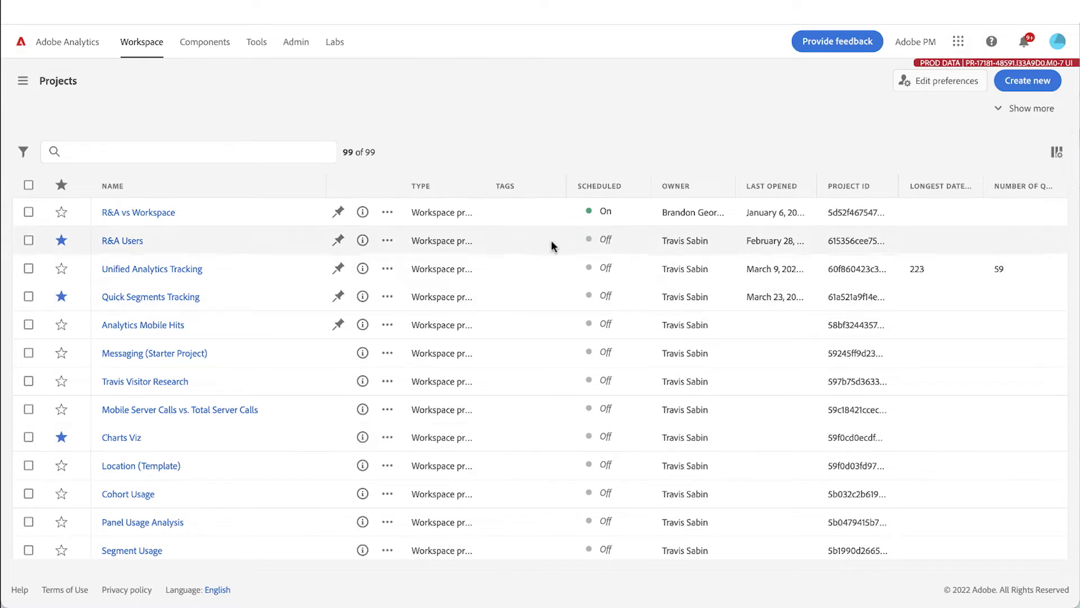
pyautogui.moveTo(650, 186); pyautogui.dragTo(617, 186)
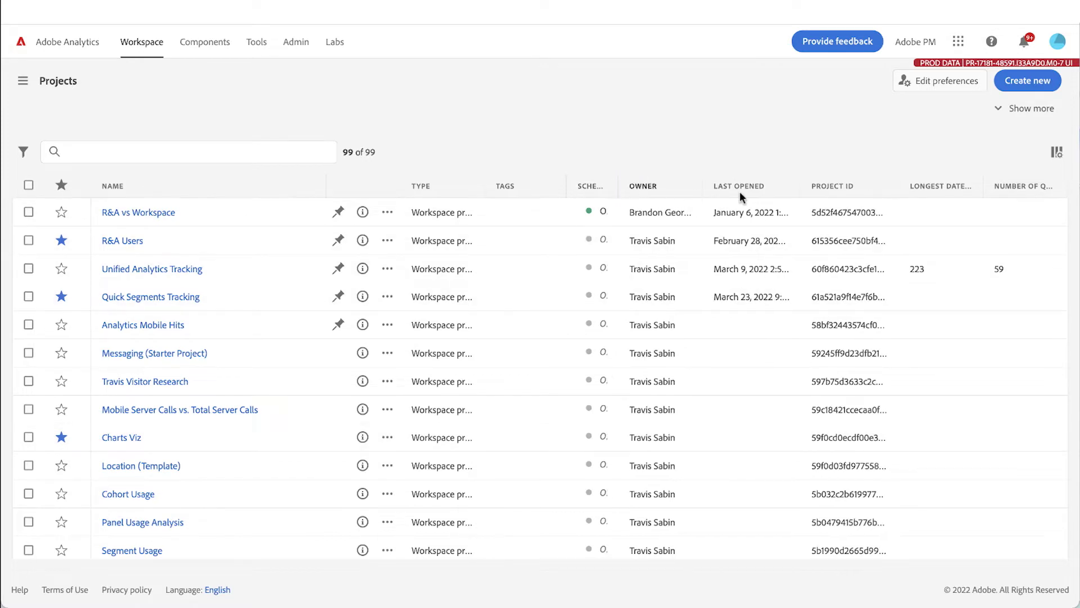
pyautogui.moveTo(903, 186); pyautogui.dragTo(946, 185)
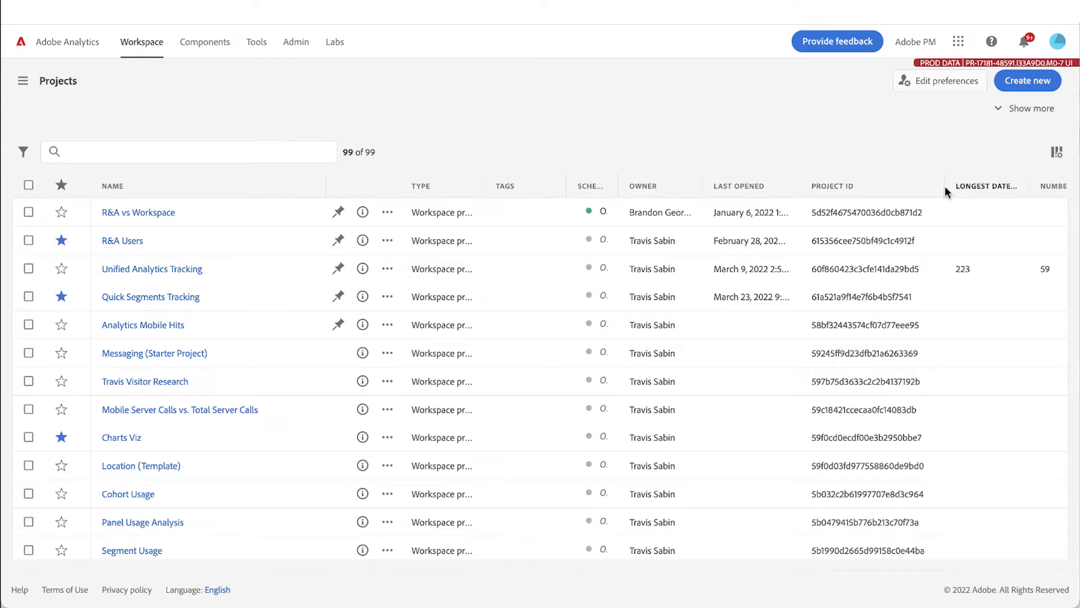
pyautogui.moveTo(944, 185); pyautogui.dragTo(894, 187)
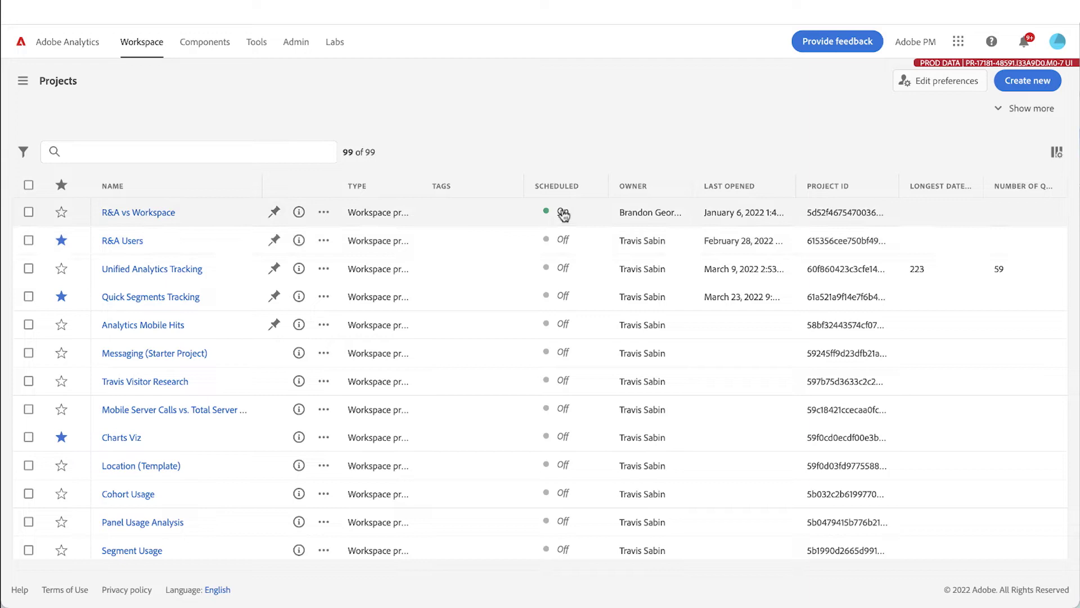
# Step: View the R&A vs Workspace schedule, cancel editing it, and reopen the side navigation
pyautogui.click(563, 211)
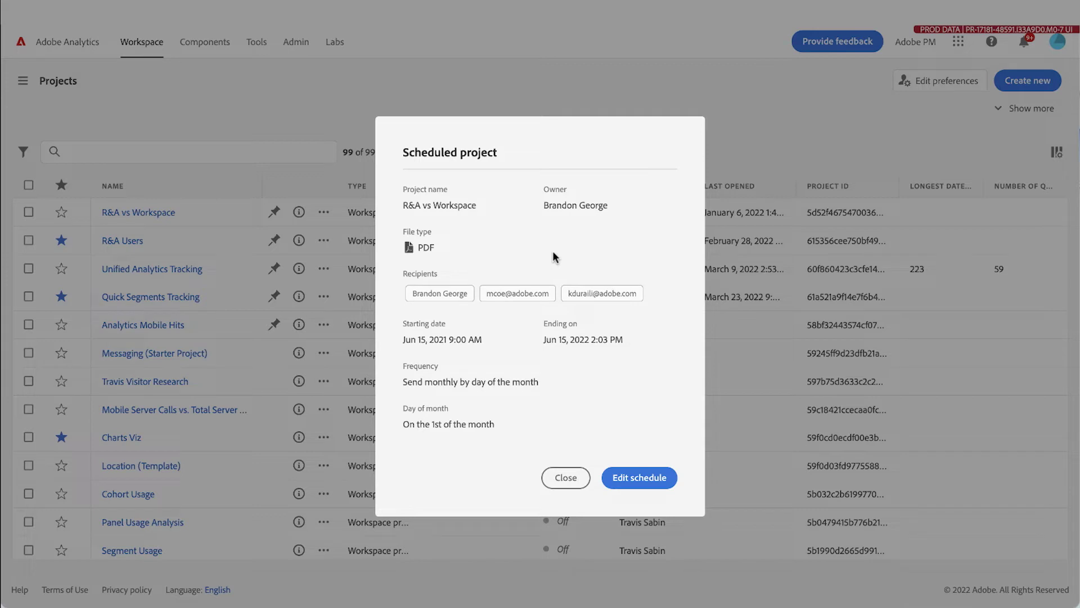
pyautogui.click(640, 480)
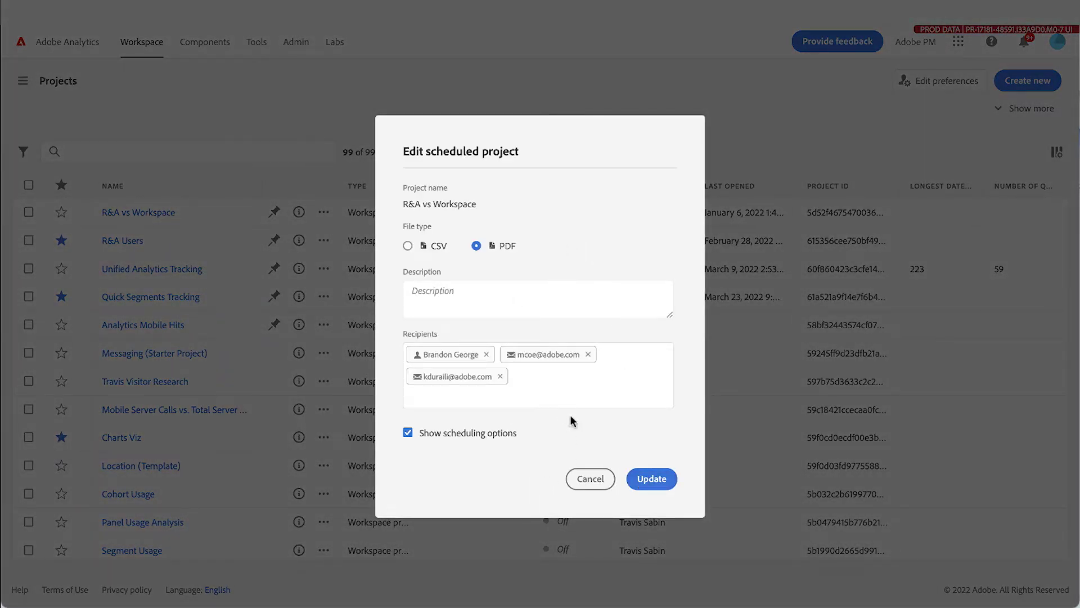
pyautogui.click(591, 478)
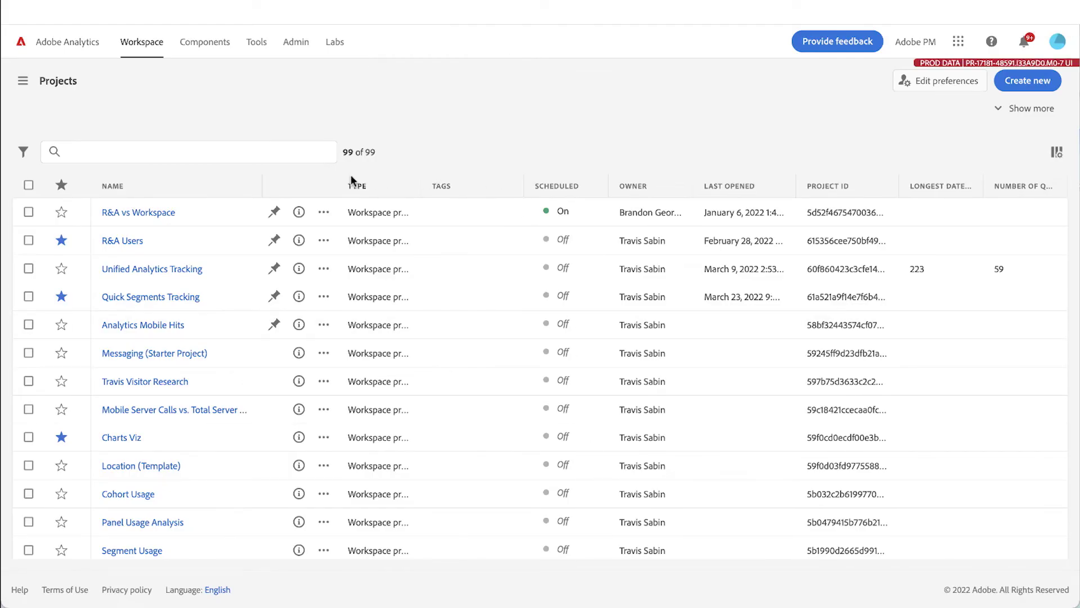
pyautogui.click(24, 80)
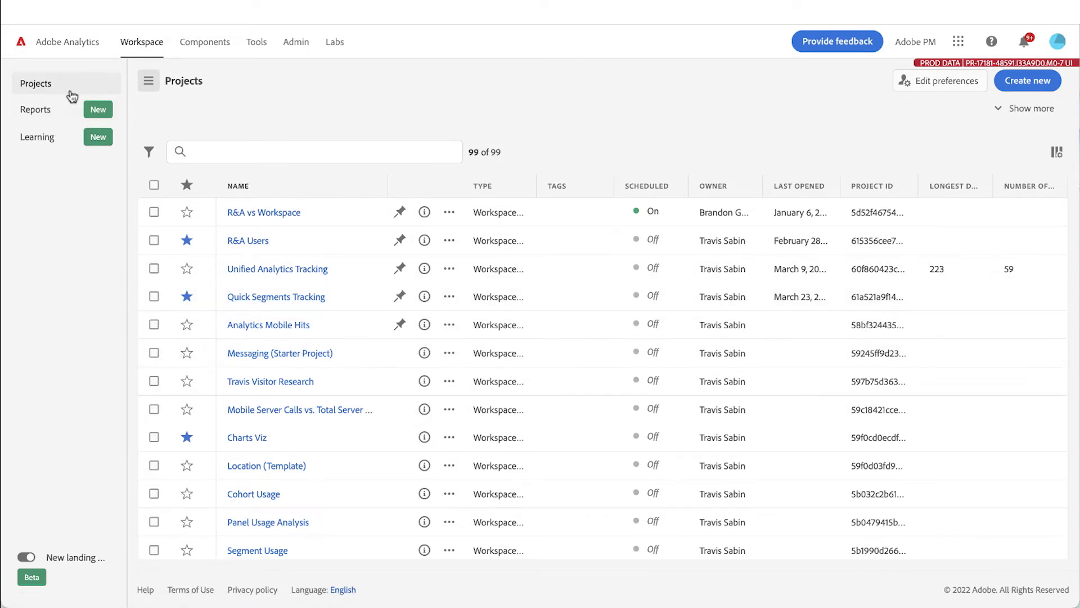
# Step: Go to the Reports view and show the Training tutorial report's description and owner
pyautogui.click(48, 109)
pyautogui.click(49, 137)
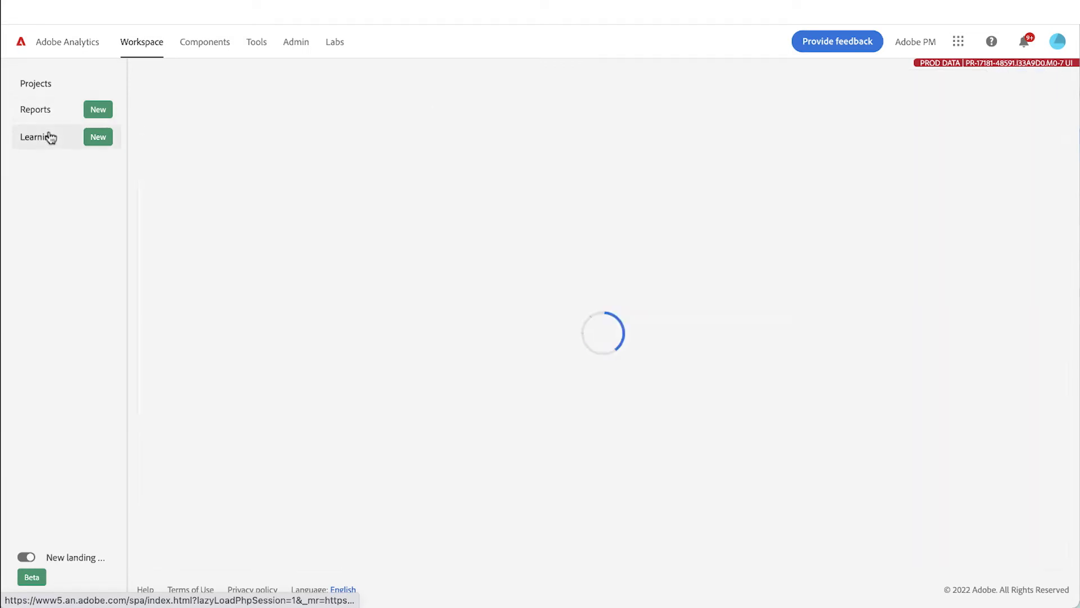
pyautogui.click(46, 85)
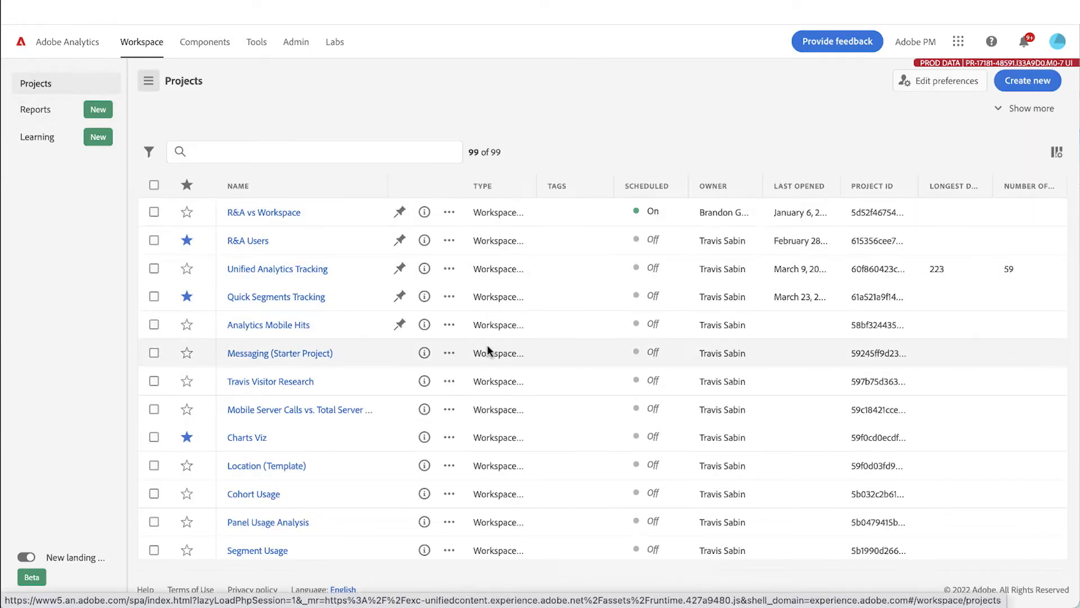
pyautogui.click(43, 109)
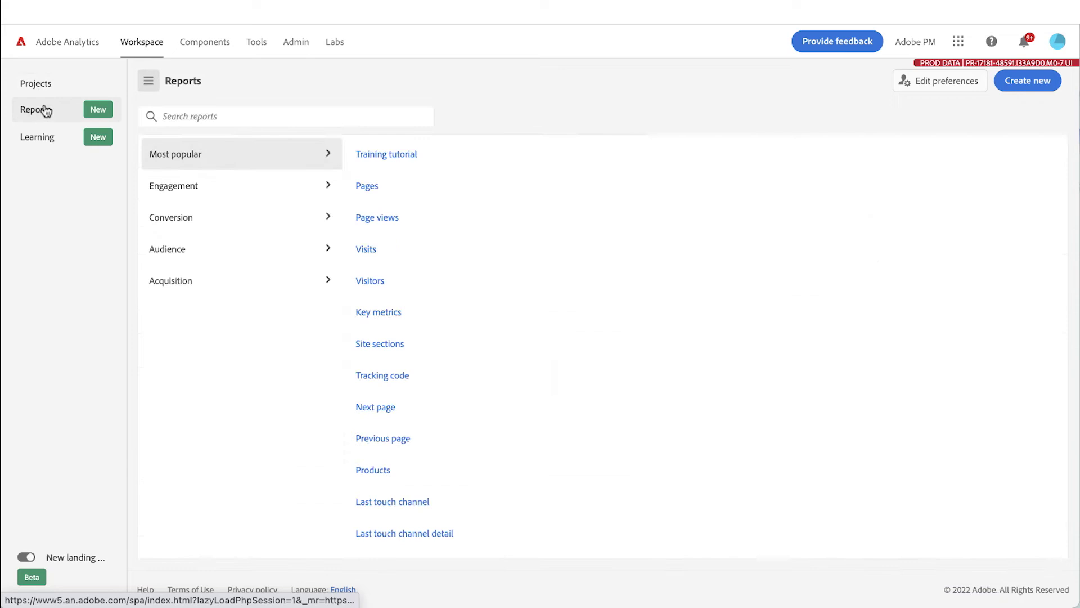
pyautogui.click(39, 81)
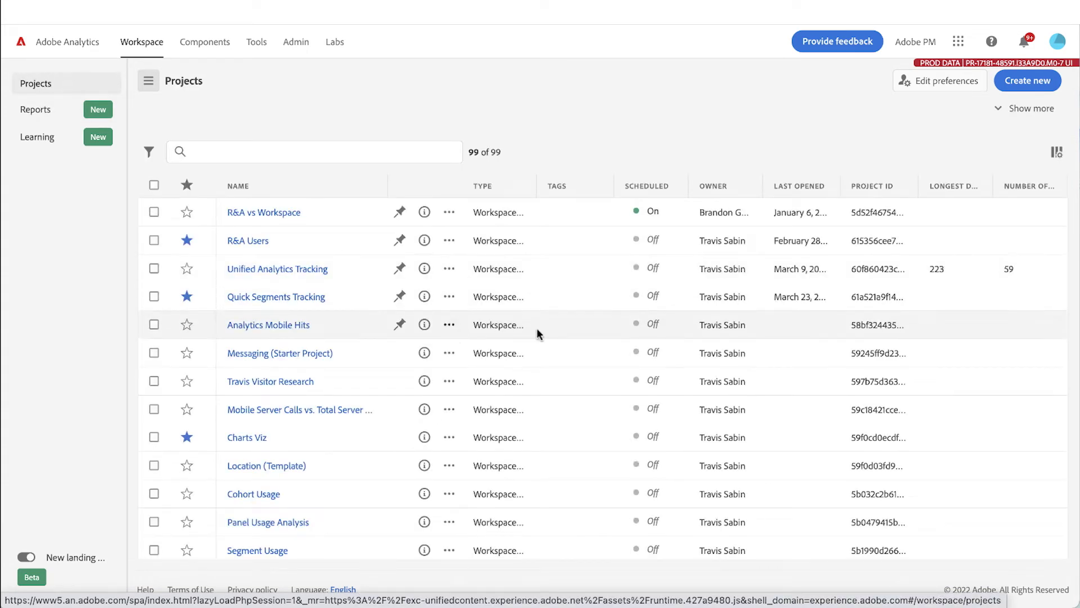
pyautogui.click(47, 110)
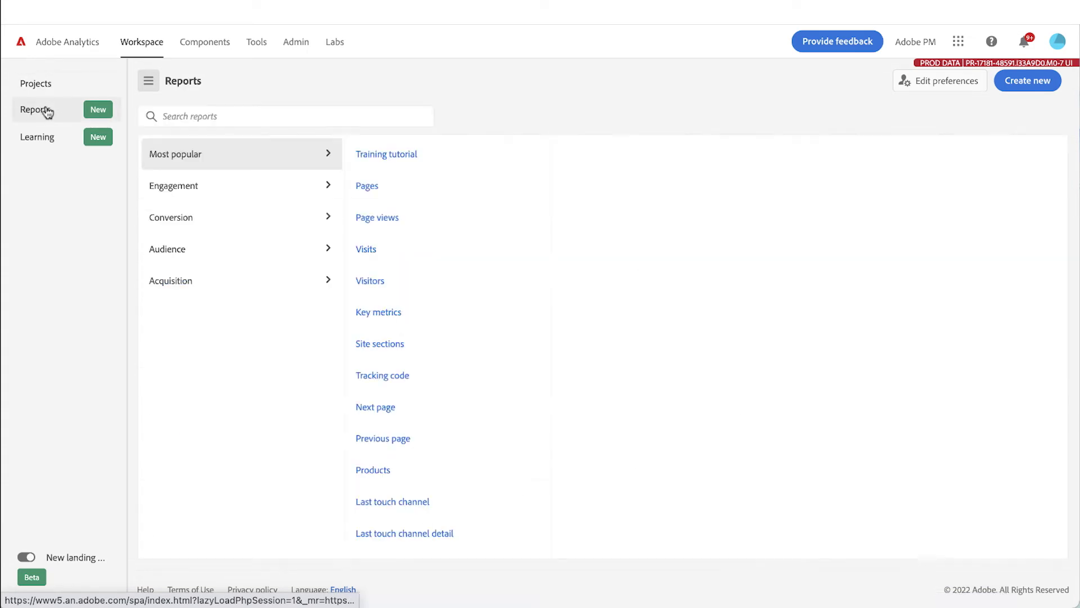
pyautogui.moveTo(448, 154)
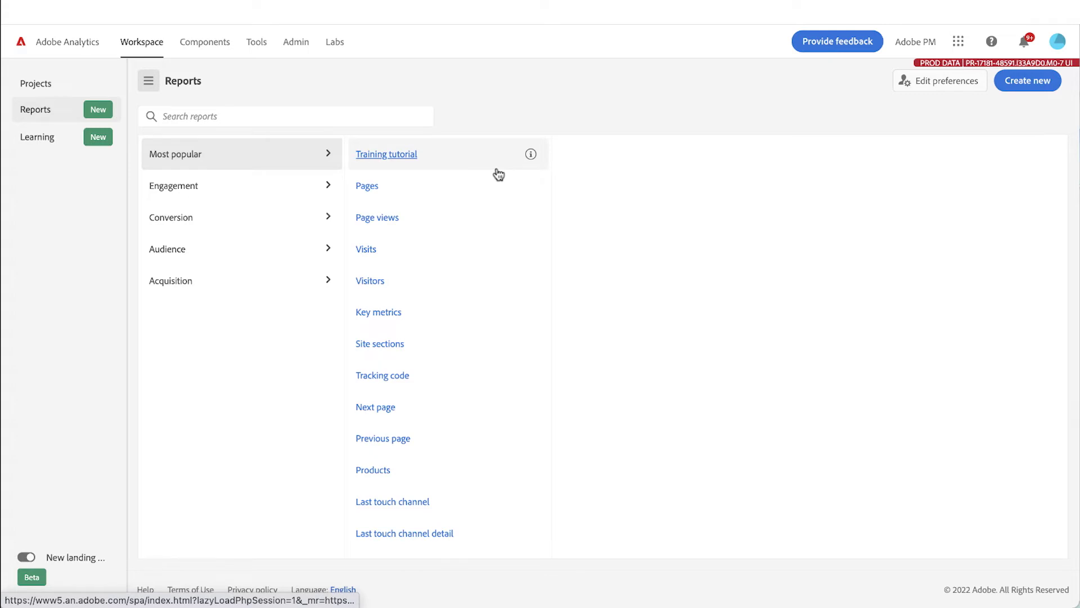
pyautogui.click(530, 155)
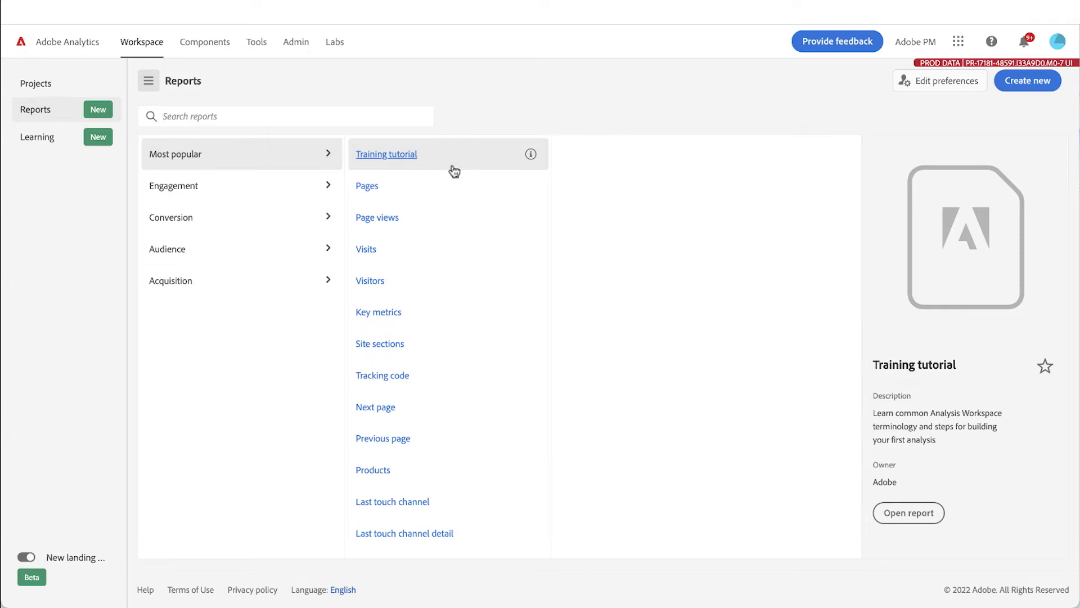
# Step: Open the Pages report, return to Reports, and show the Pages report's details
pyautogui.click(414, 186)
pyautogui.scroll(-5, 412, 185)
pyautogui.scroll(-5, 412, 186)
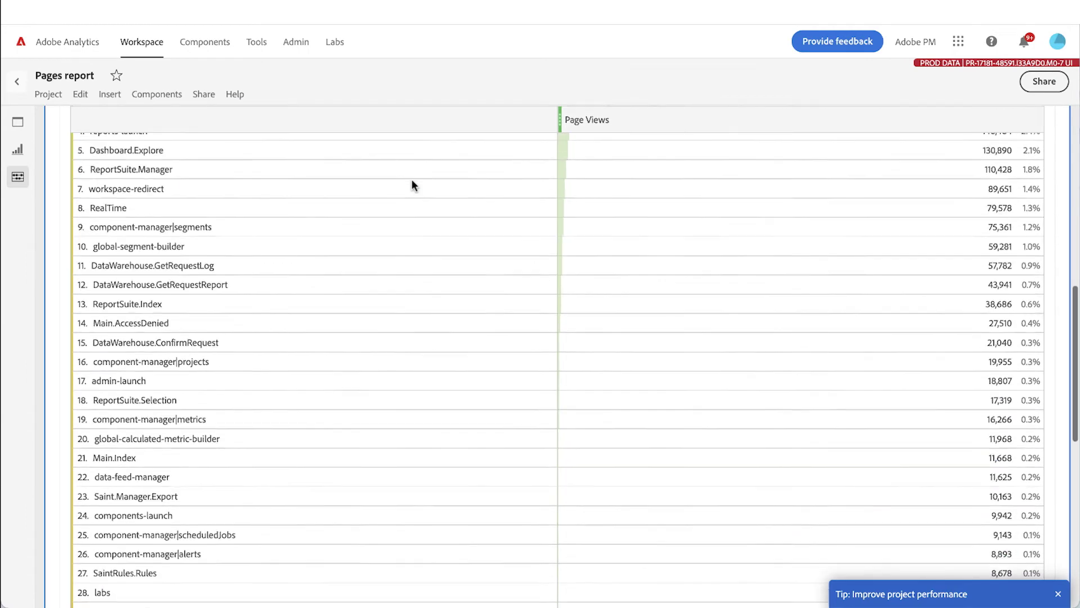
pyautogui.scroll(10, 412, 179)
pyautogui.click(17, 82)
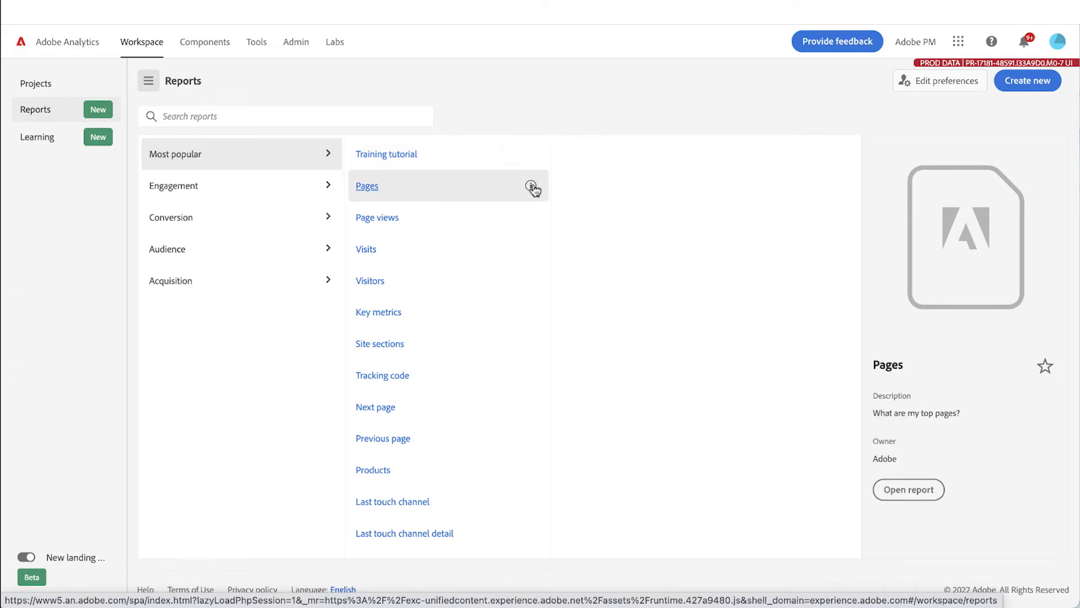
pyautogui.click(530, 186)
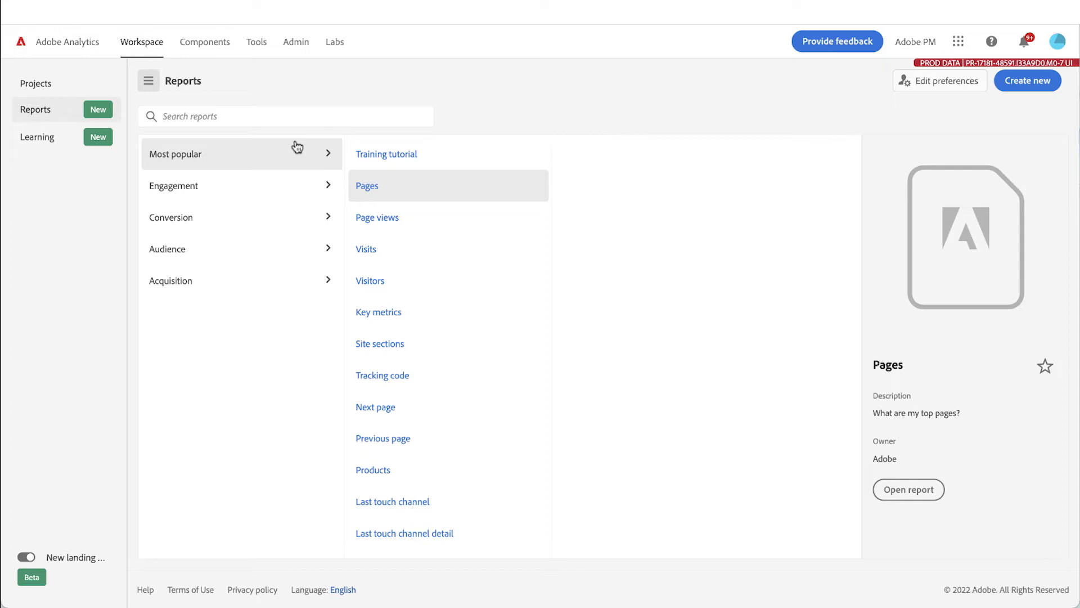
# Step: Build the Next page report for workspace, then return to the Reports landing page
pyautogui.click(412, 417)
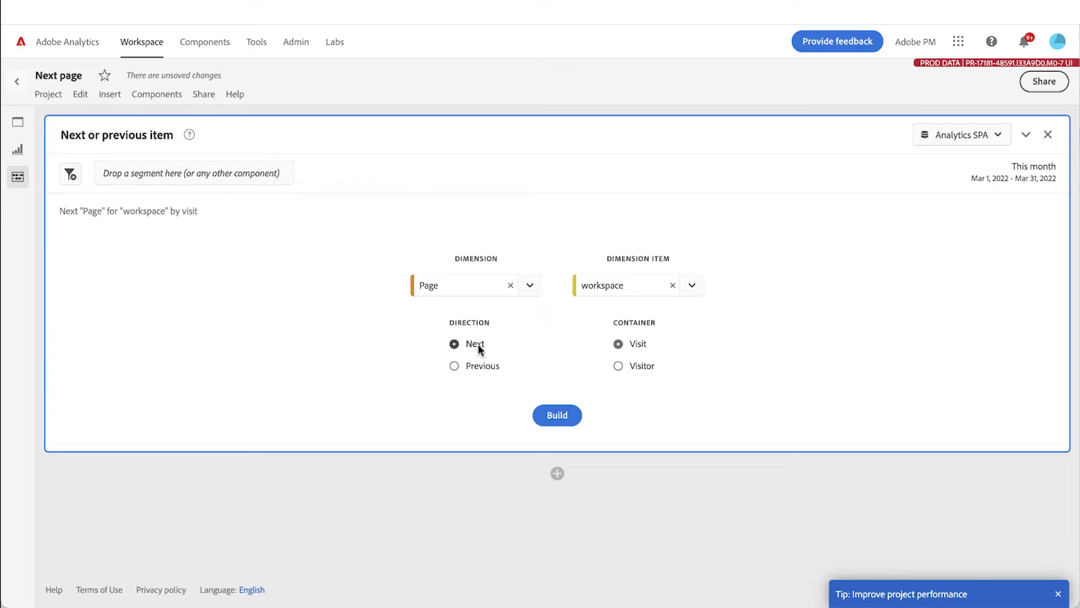
pyautogui.click(566, 421)
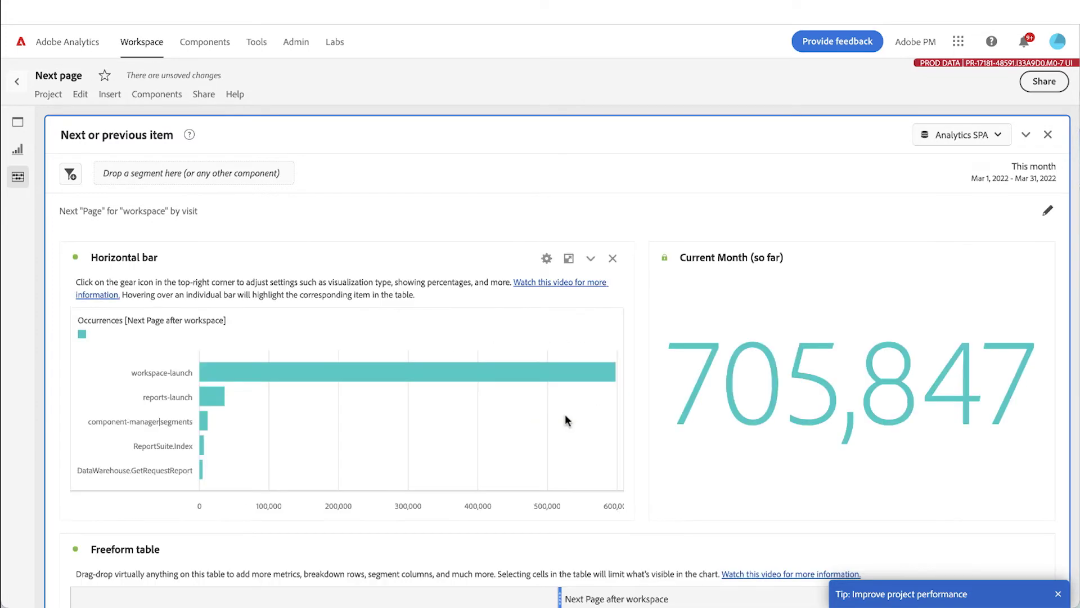
pyautogui.scroll(-2, 566, 420)
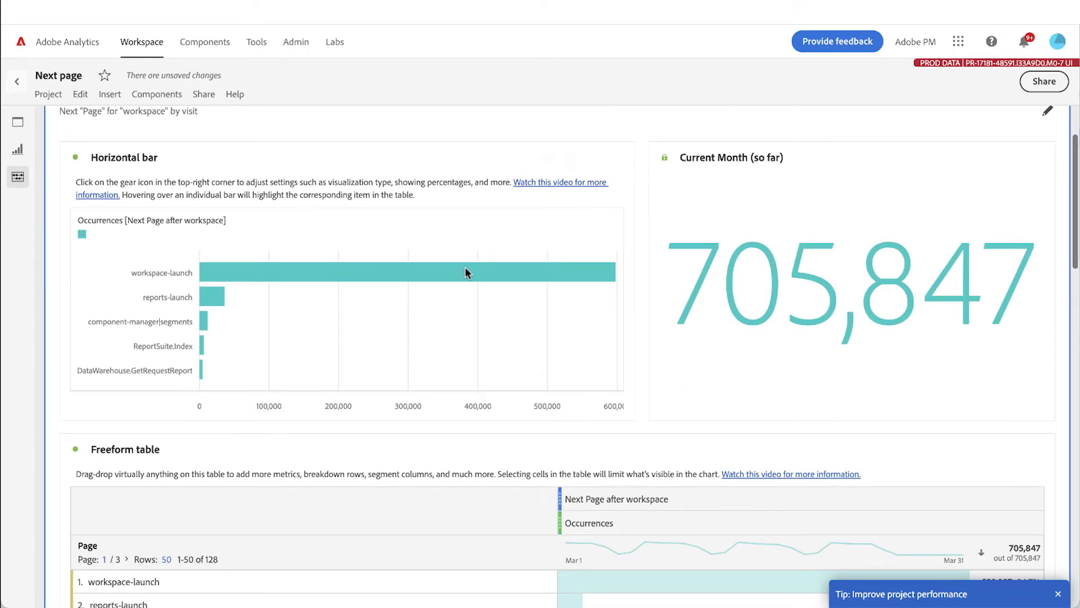
pyautogui.scroll(-1, 687, 306)
pyautogui.scroll(-2, 688, 305)
pyautogui.scroll(-3, 688, 305)
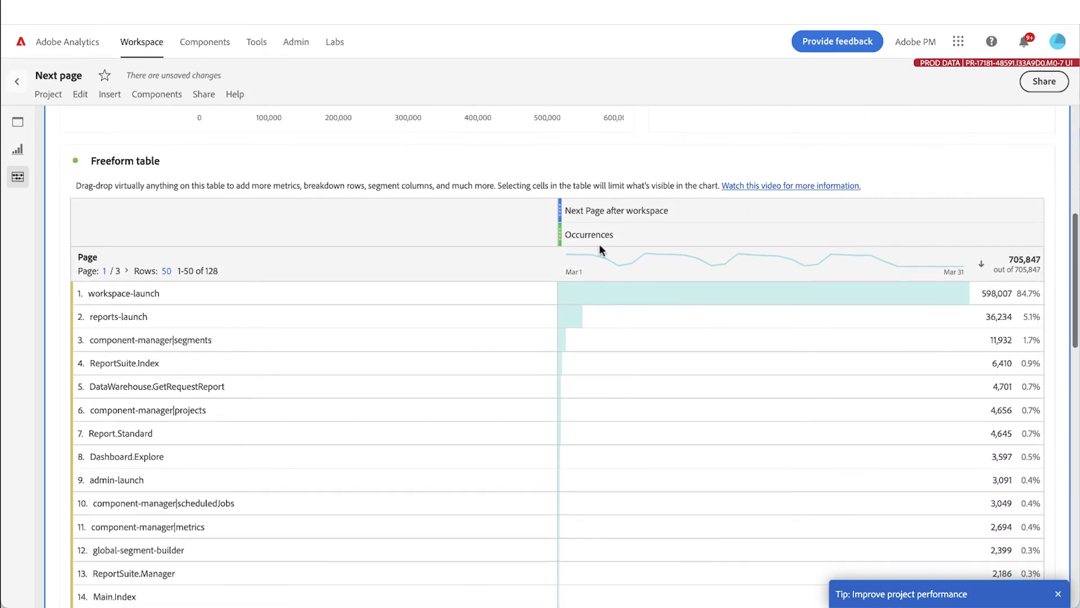
pyautogui.scroll(-2, 521, 343)
pyautogui.scroll(-1, 521, 343)
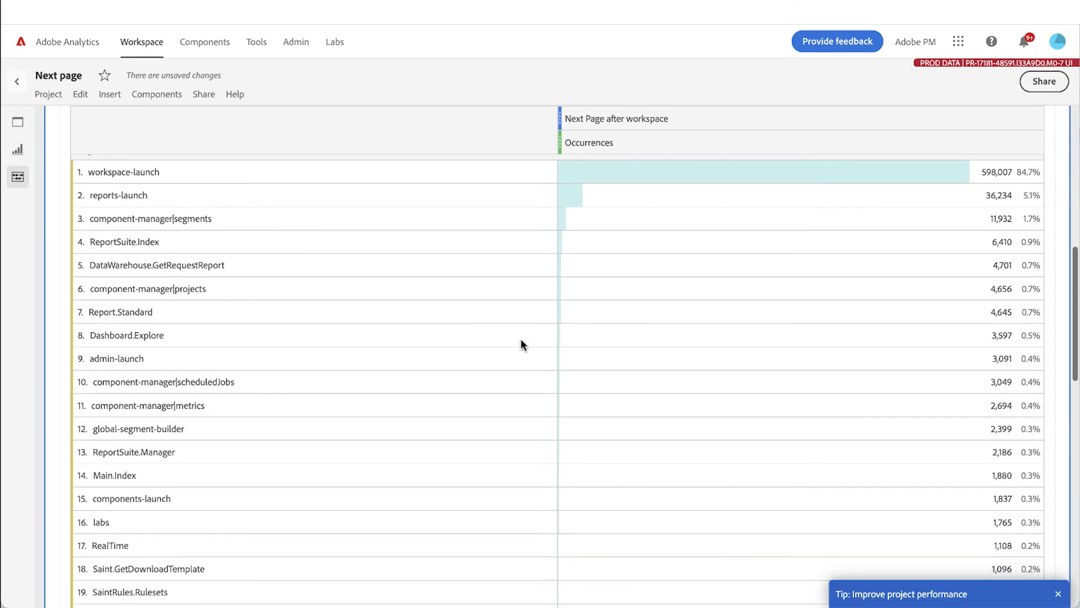
pyautogui.scroll(2, 521, 339)
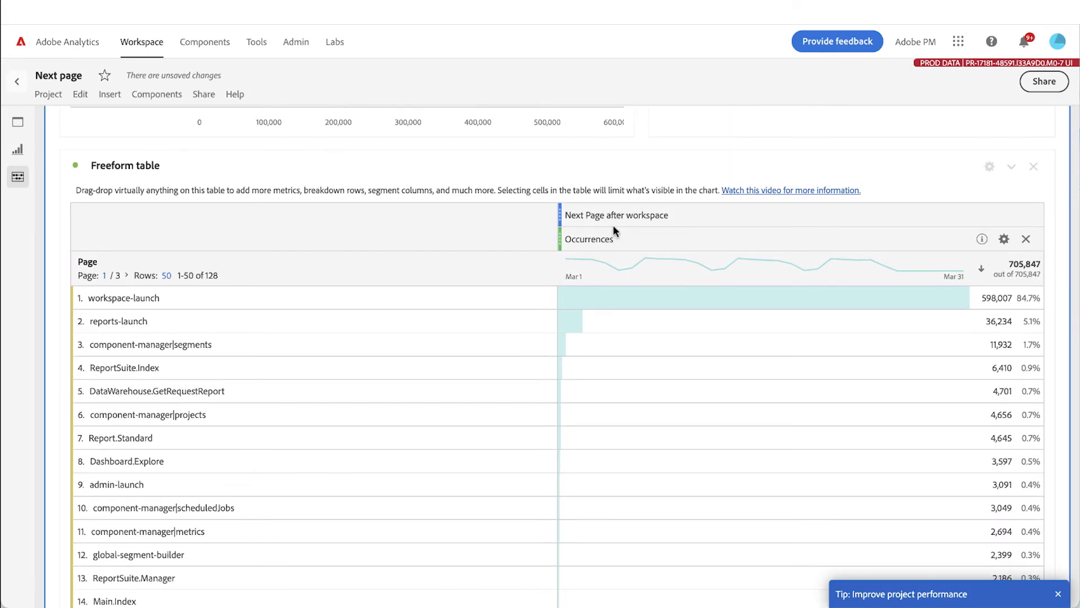
pyautogui.scroll(5, 488, 246)
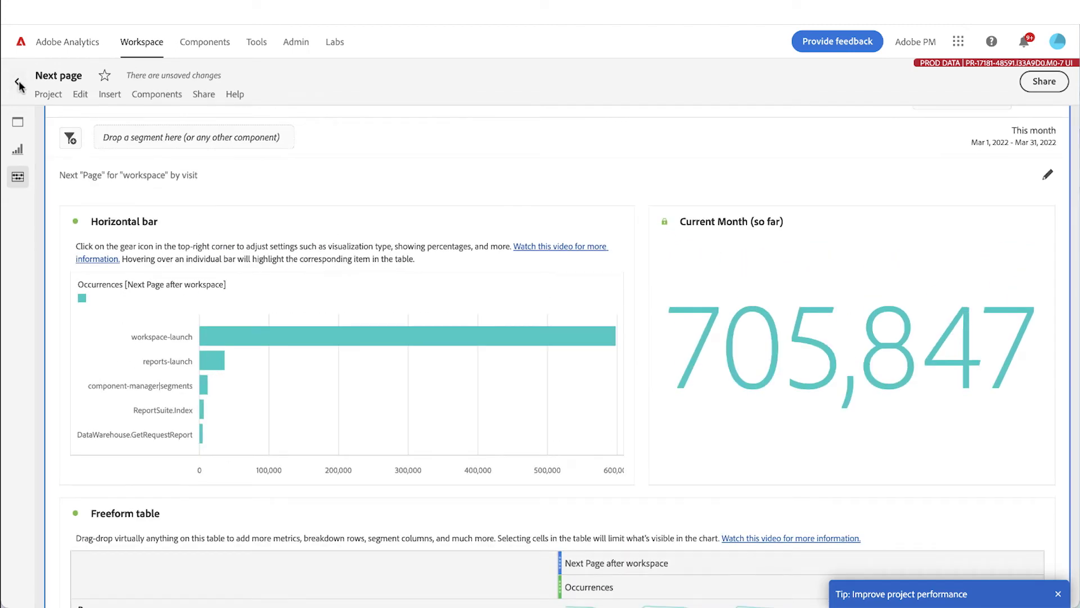
pyautogui.click(18, 82)
# Step: Open the Previous page report, then go back to the Reports landing page
pyautogui.click(381, 436)
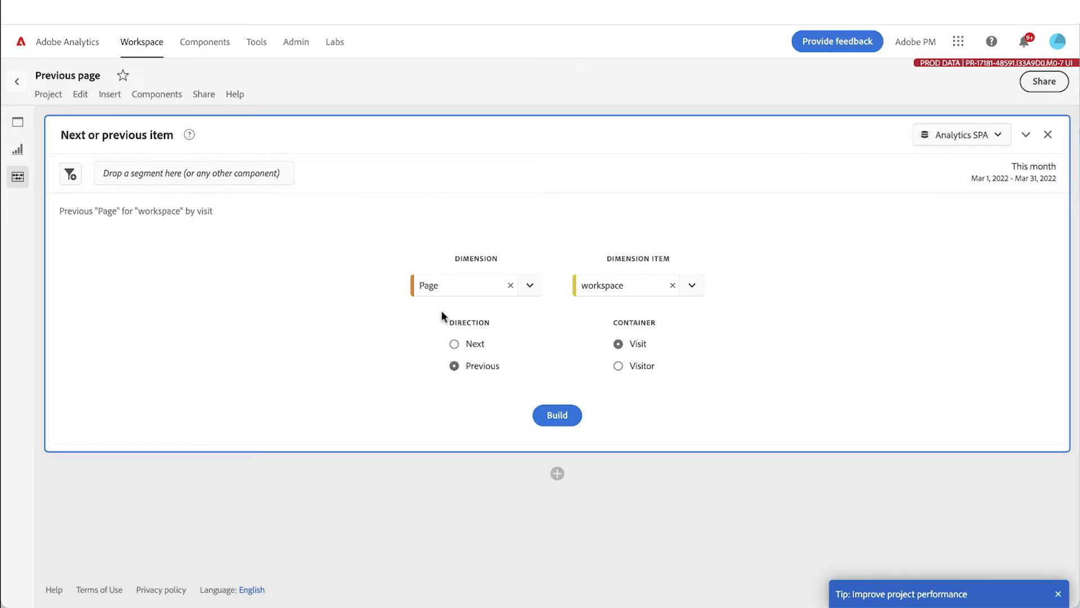
pyautogui.click(18, 81)
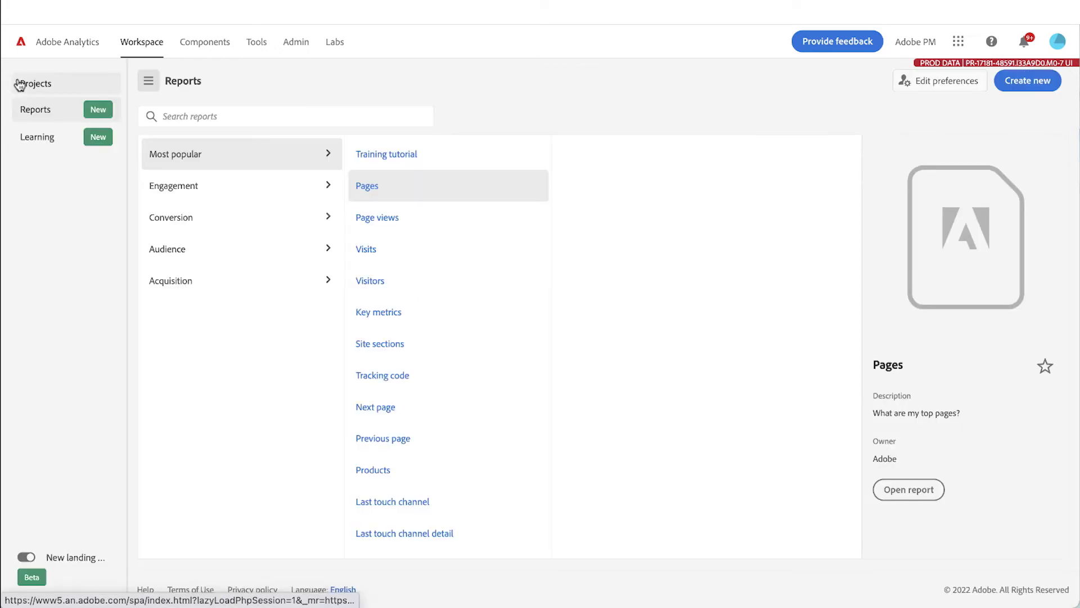
# Step: Search reports for 'page su', open Page summary, and build it for workspace
pyautogui.click(242, 110)
pyautogui.write('page su')
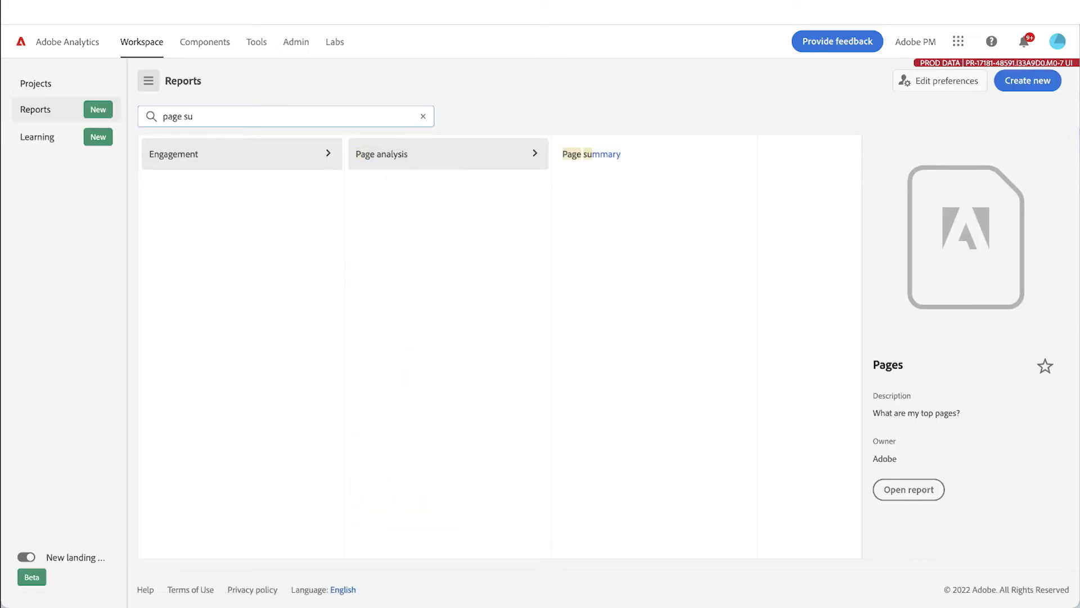
pyautogui.click(643, 155)
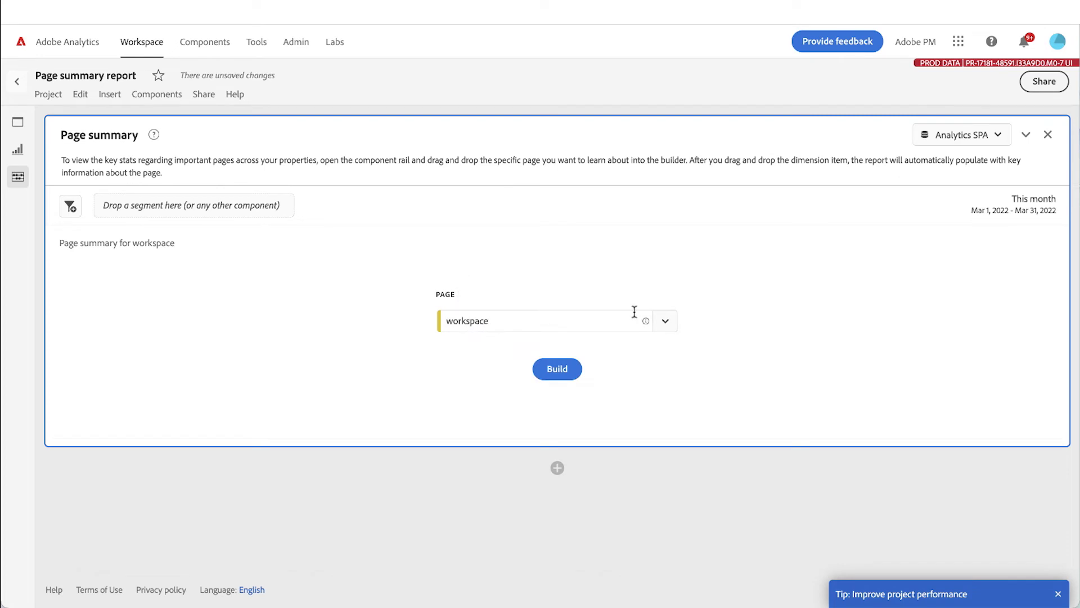
pyautogui.click(559, 375)
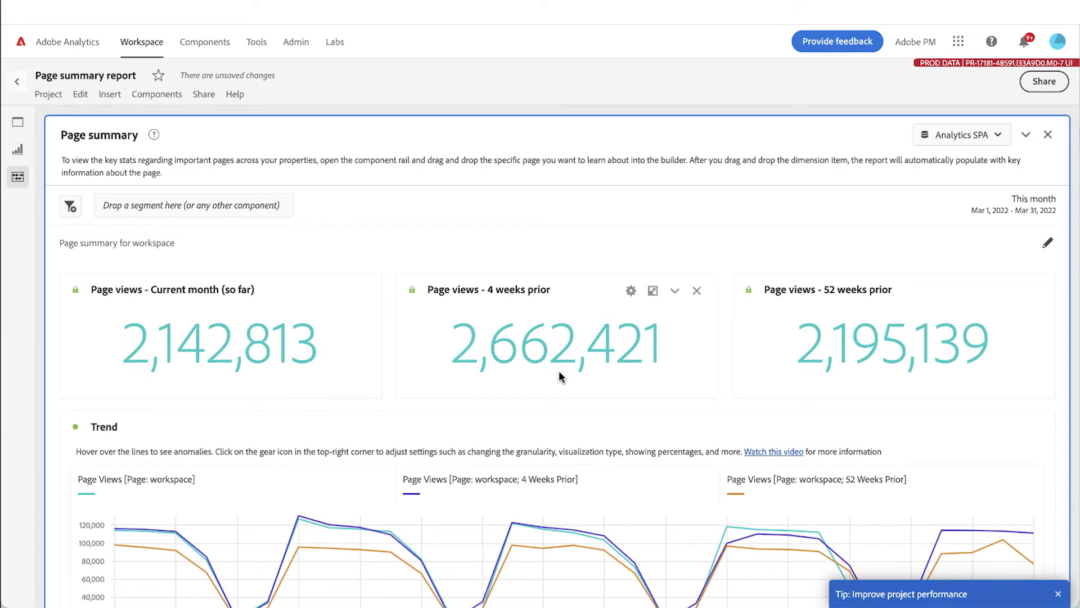
pyautogui.scroll(-1, 560, 371)
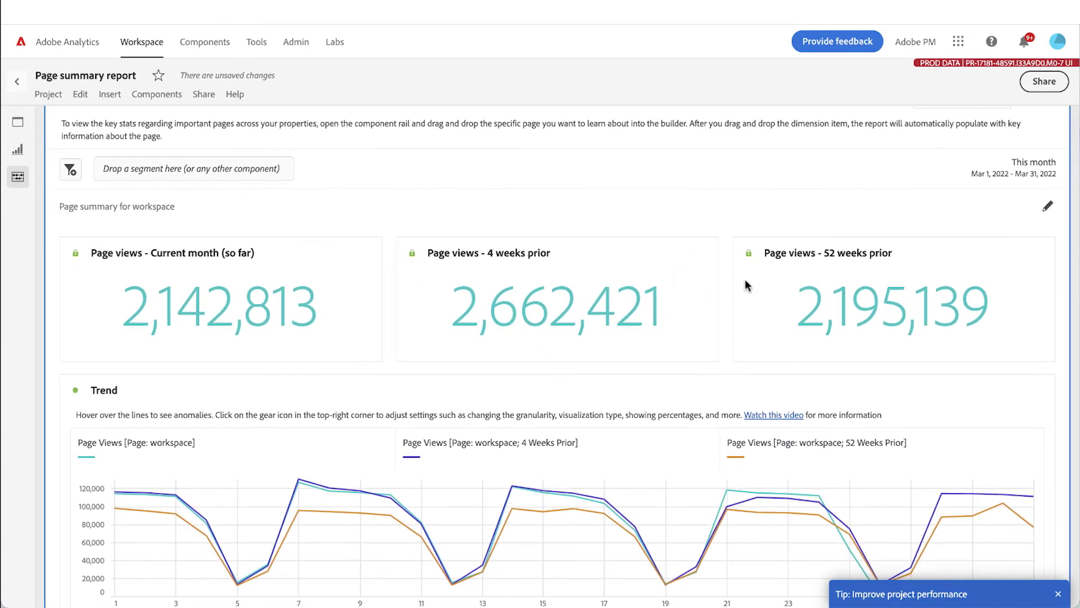
pyautogui.scroll(-4, 622, 318)
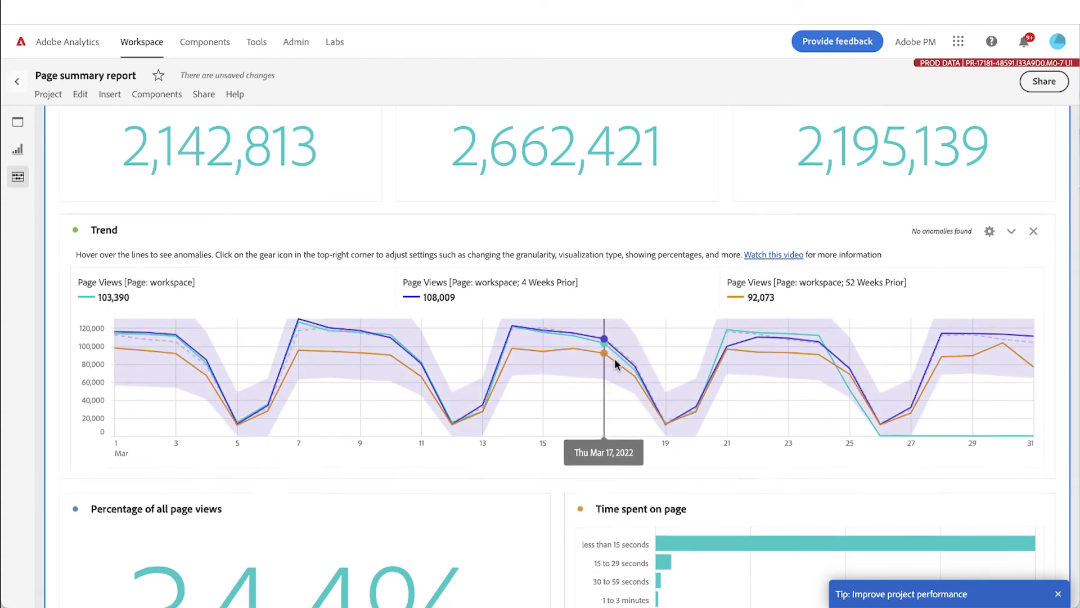
pyautogui.scroll(-5, 601, 363)
pyautogui.scroll(-1, 548, 368)
pyautogui.scroll(-4, 506, 374)
pyautogui.scroll(-5, 507, 374)
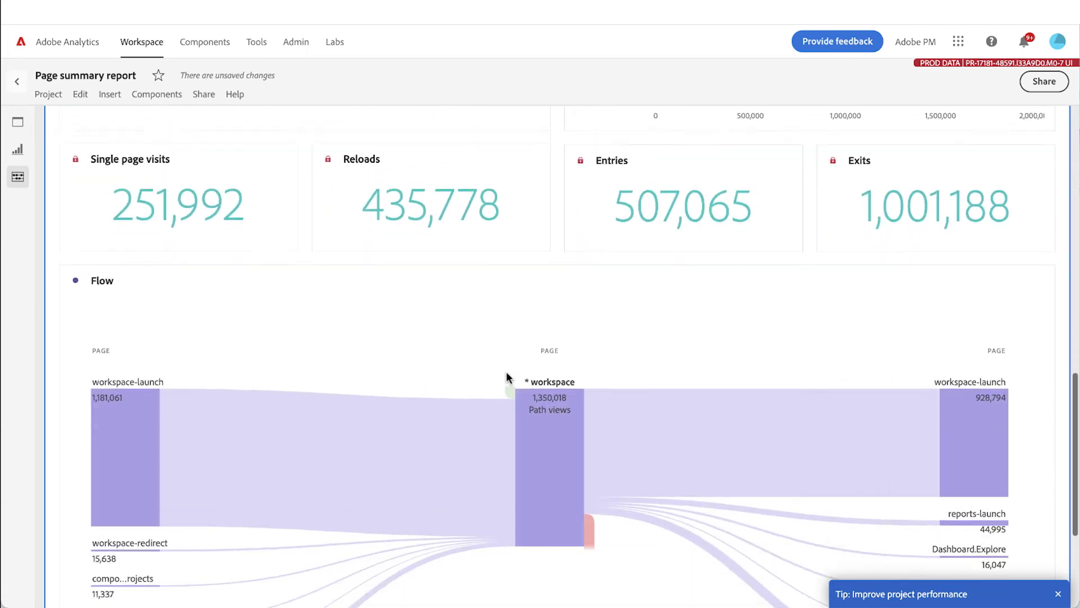
pyautogui.scroll(-2, 507, 377)
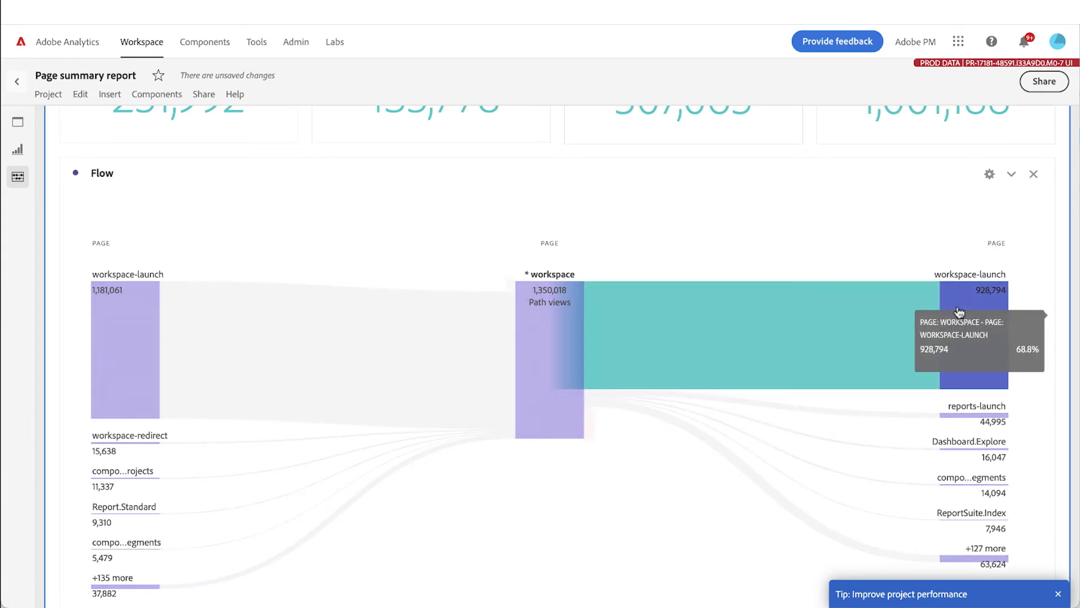
pyautogui.scroll(5, 660, 192)
pyautogui.scroll(7, 660, 192)
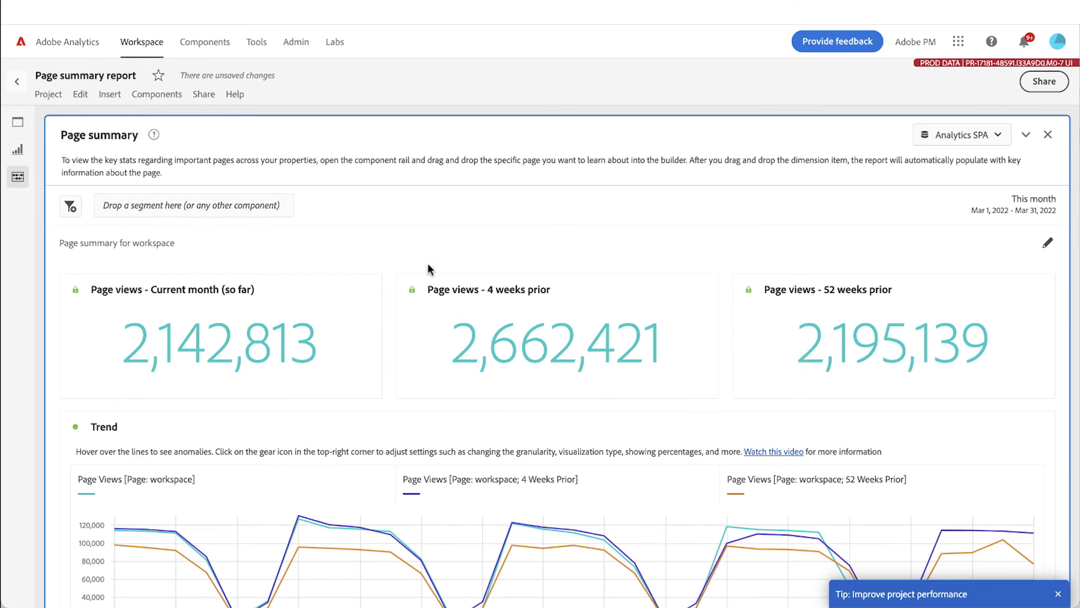
pyautogui.scroll(-3, 428, 264)
pyautogui.scroll(-2, 429, 264)
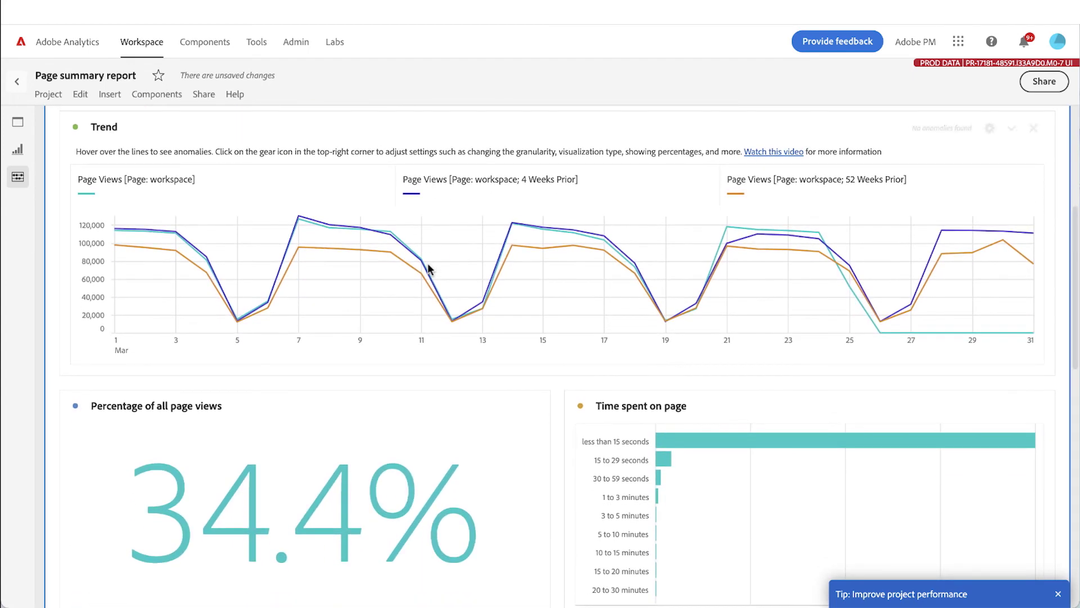
pyautogui.scroll(3, 428, 263)
pyautogui.scroll(2, 434, 270)
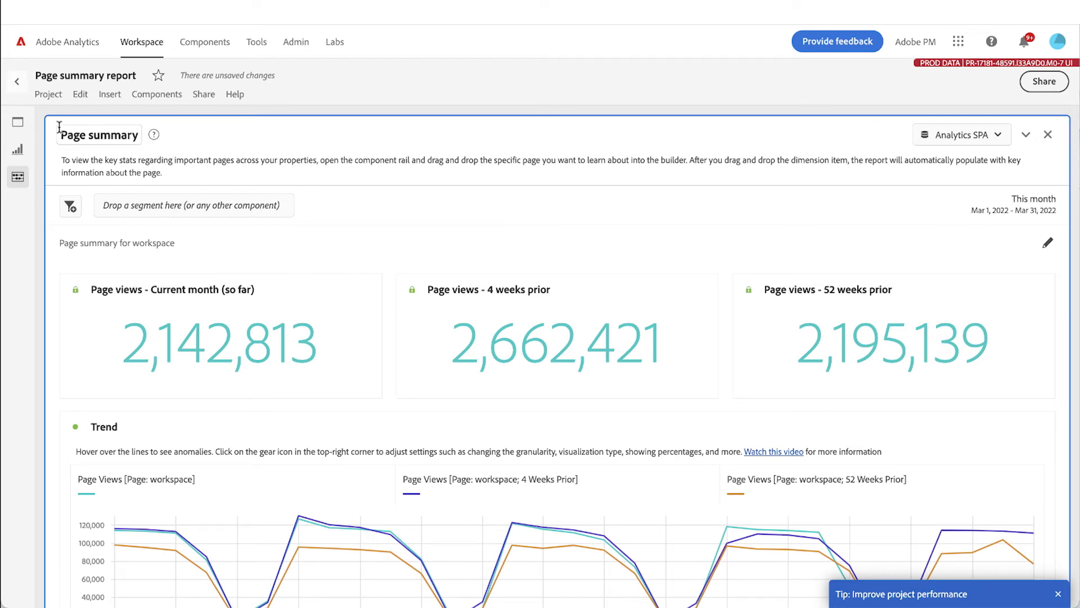
# Step: Drag a Next or previous item panel and a second Page summary panel into the project
pyautogui.click(17, 124)
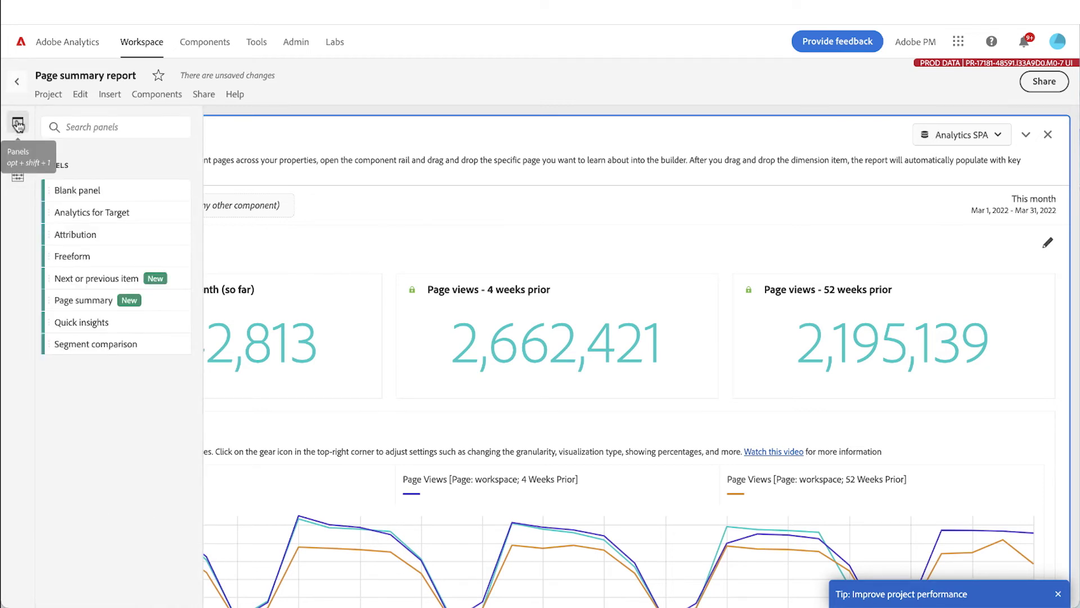
pyautogui.click(18, 125)
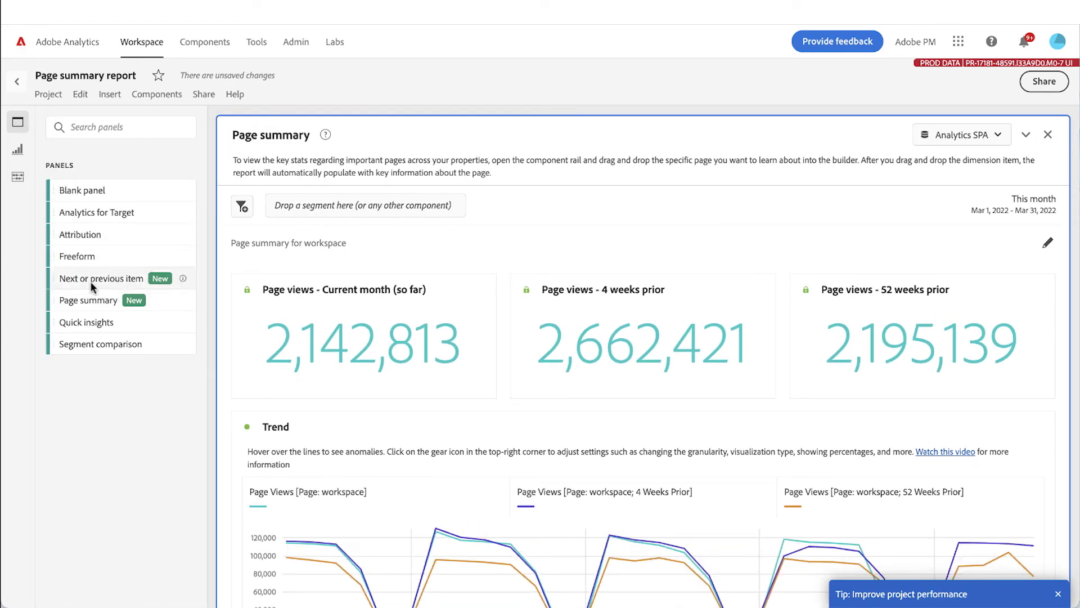
pyautogui.moveTo(113, 279); pyautogui.dragTo(386, 232)
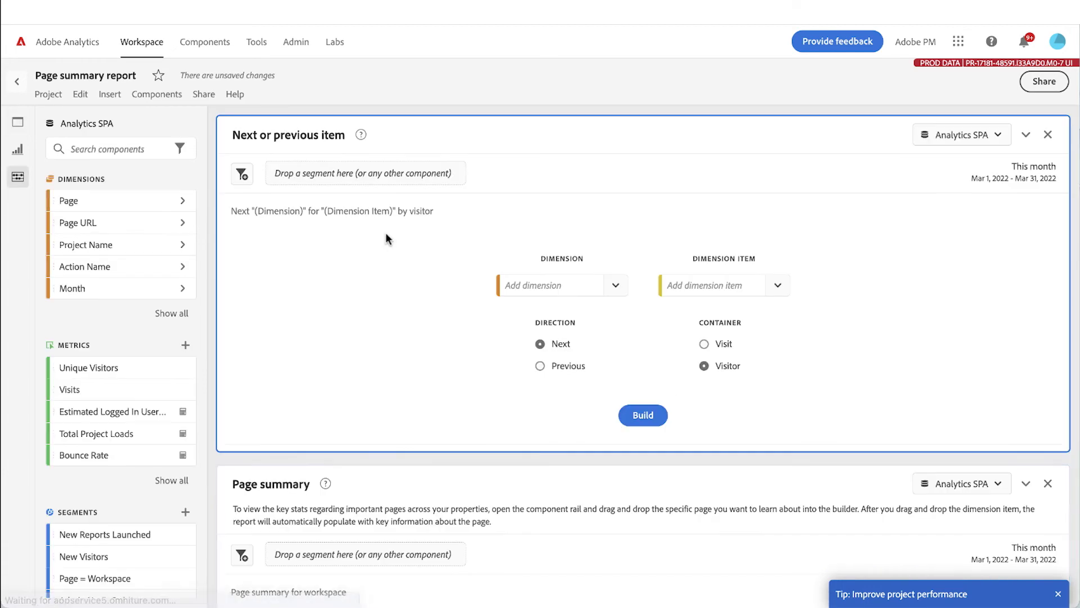
pyautogui.click(25, 127)
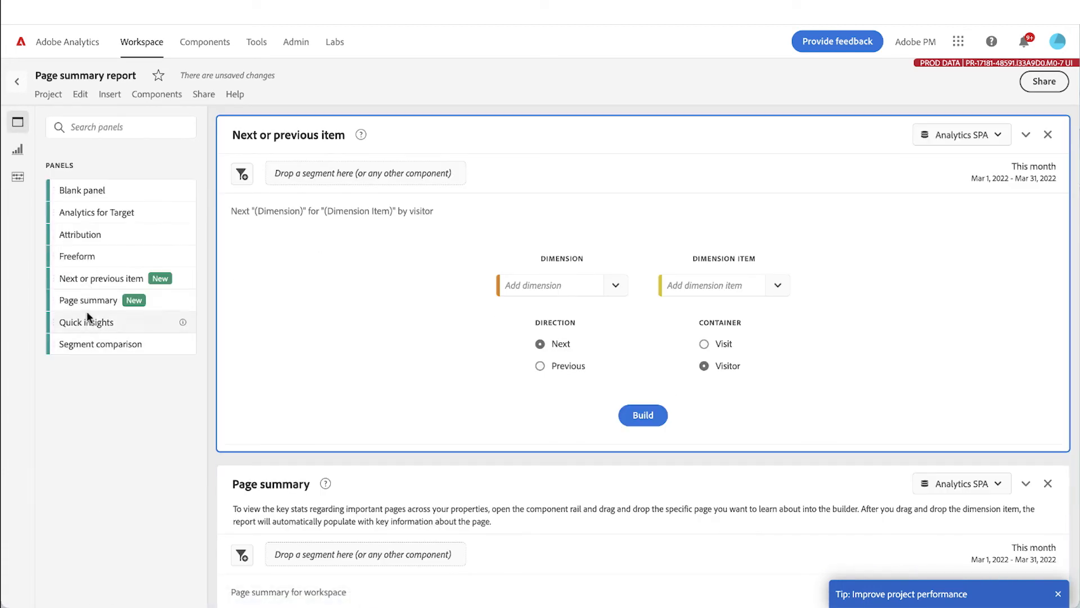
pyautogui.moveTo(131, 299); pyautogui.dragTo(352, 273)
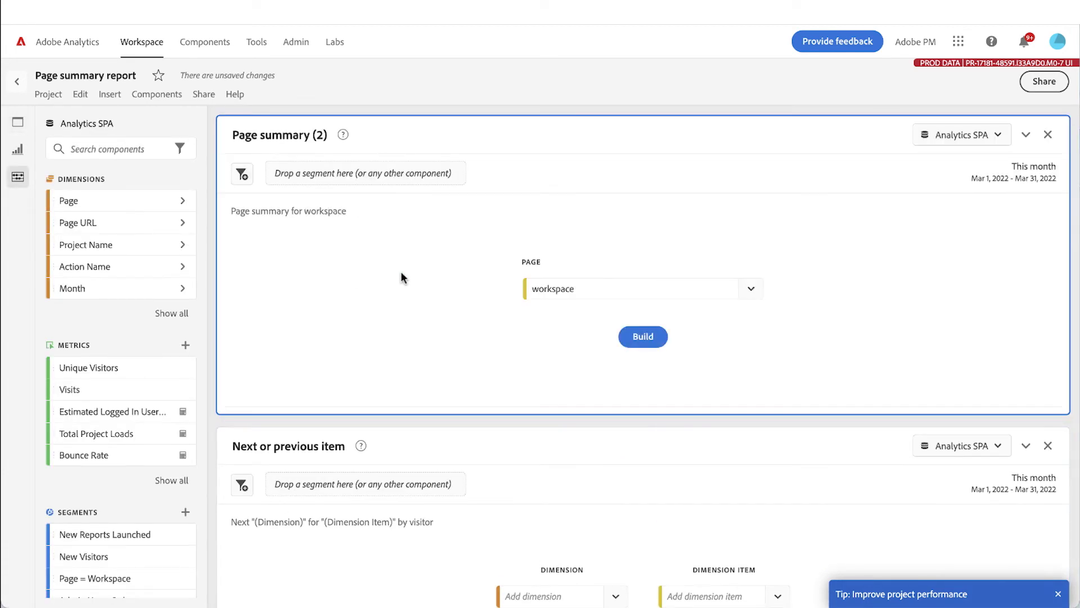
pyautogui.scroll(-3, 491, 374)
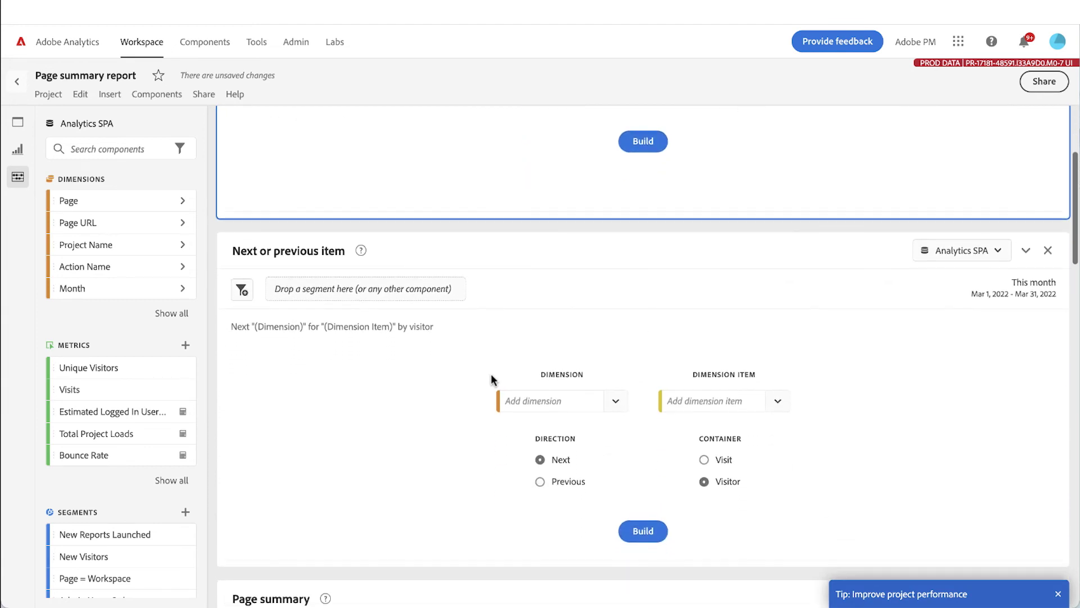
# Step: Leave the project without saving and open the Real-Time report under Engagement
pyautogui.click(16, 82)
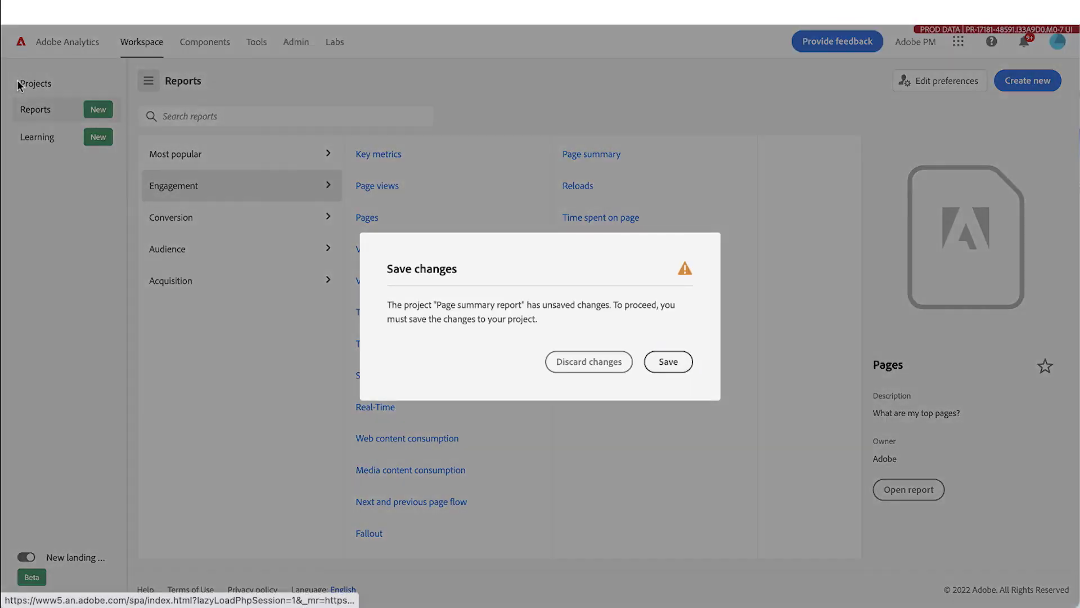
pyautogui.click(602, 362)
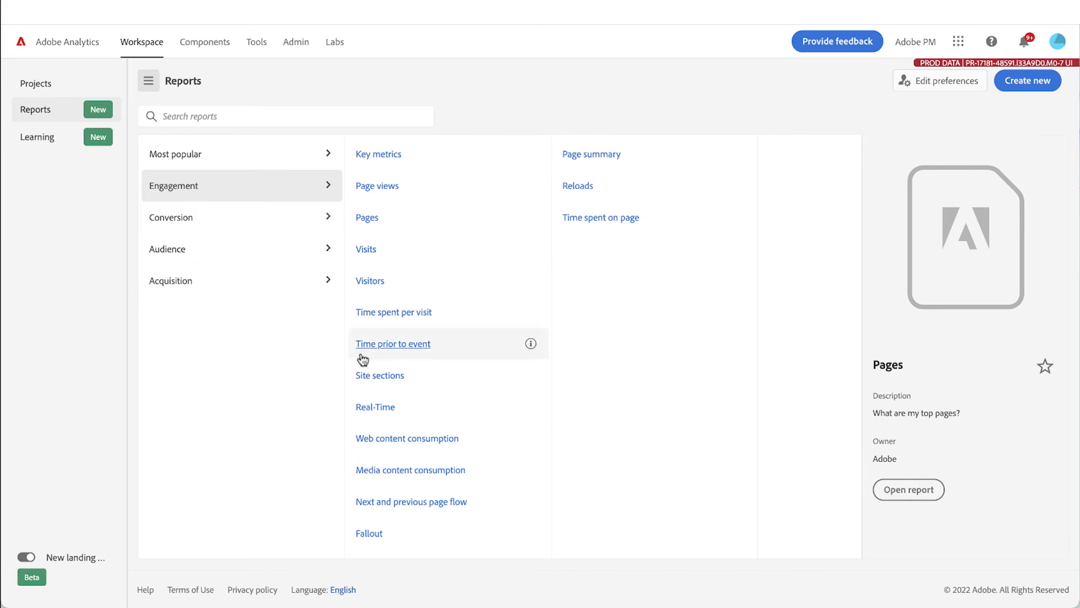
pyautogui.moveTo(376, 406)
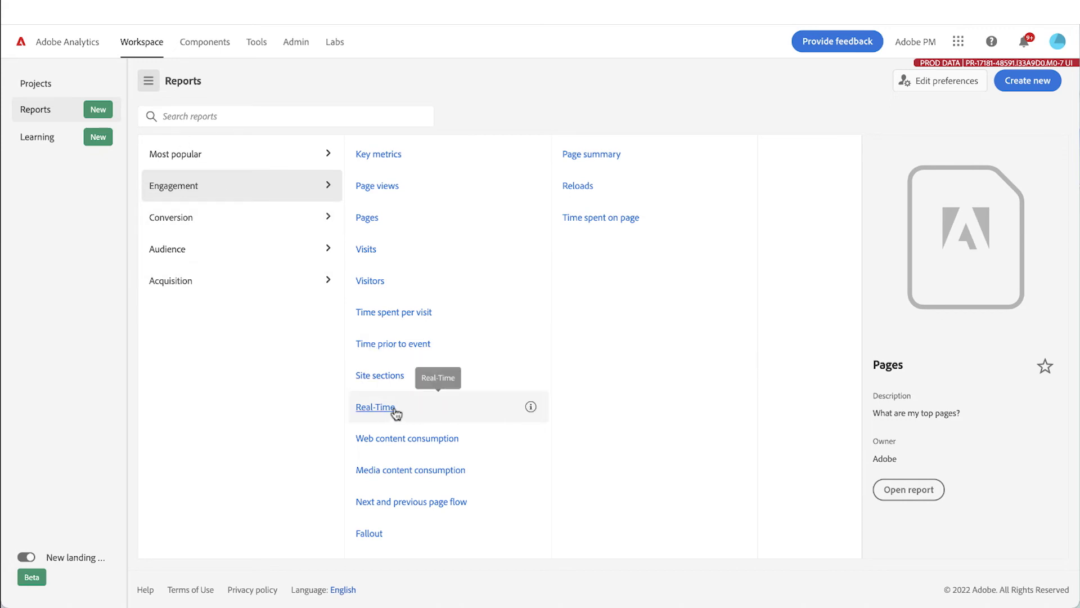
pyautogui.click(411, 411)
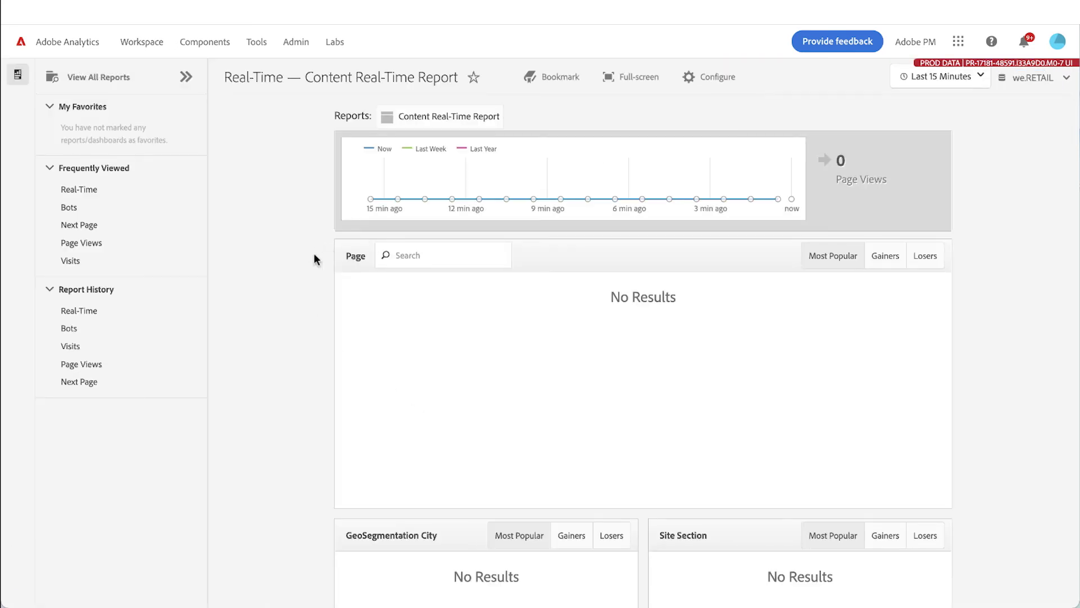
# Step: Search reports for 'bots', view the Audience Bots report, then return to Workspace
pyautogui.click(59, 41)
pyautogui.click(234, 118)
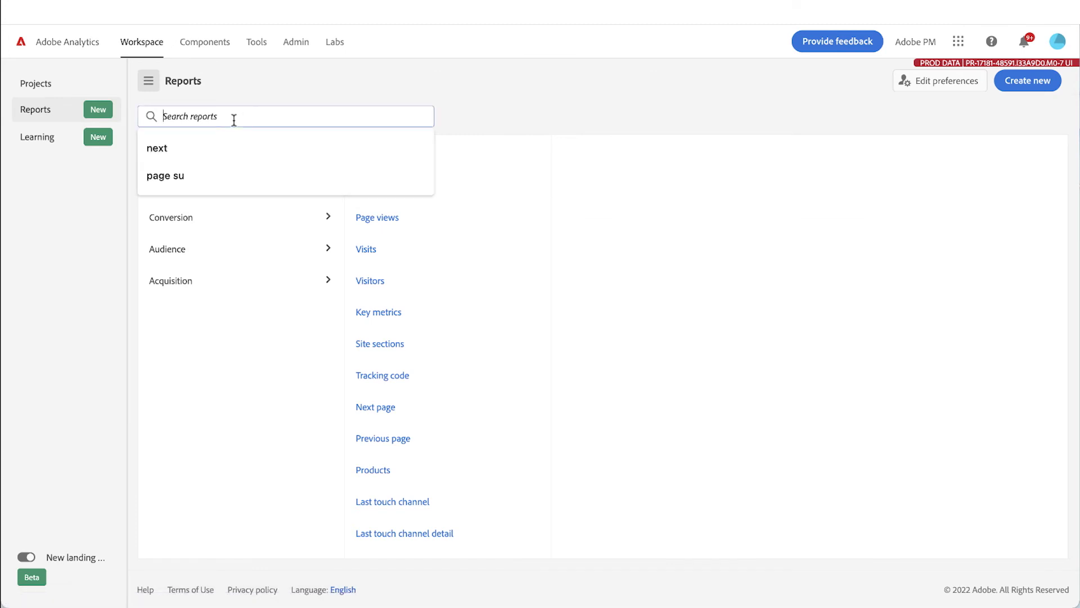
pyautogui.write('bots')
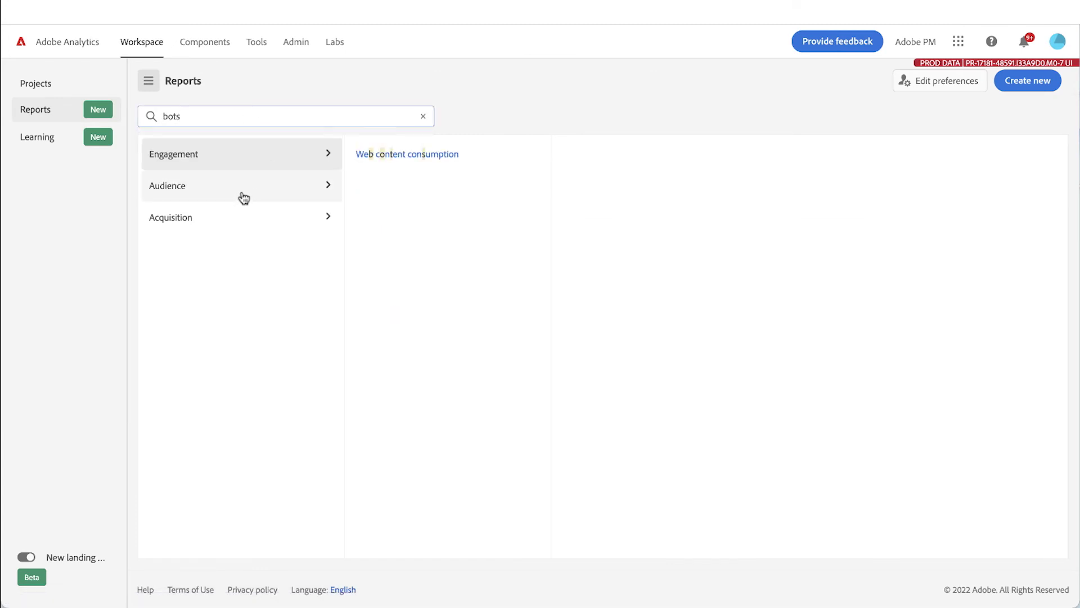
pyautogui.click(242, 197)
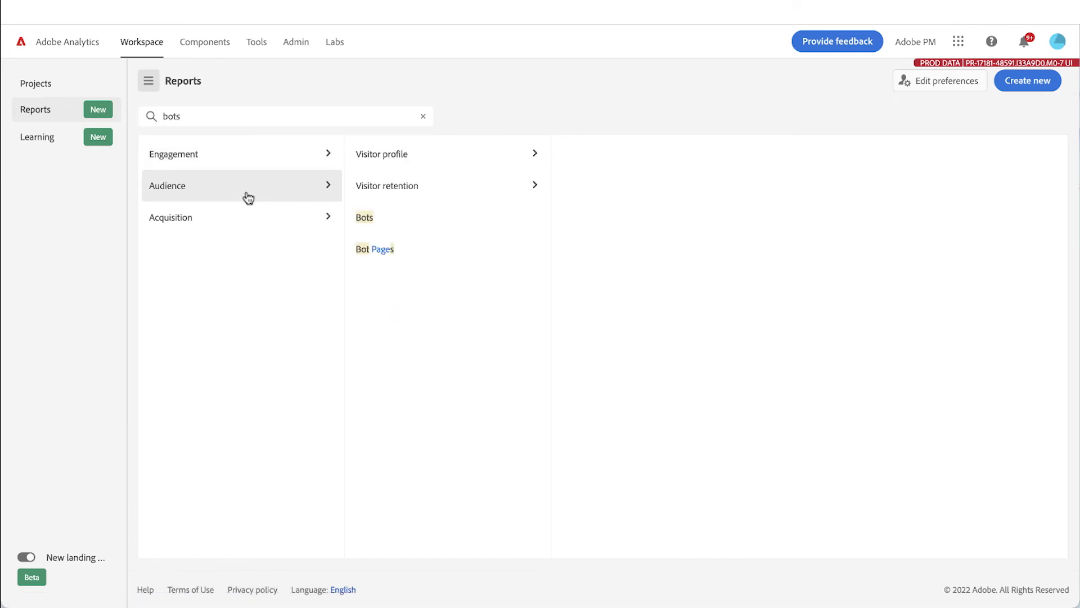
pyautogui.click(375, 229)
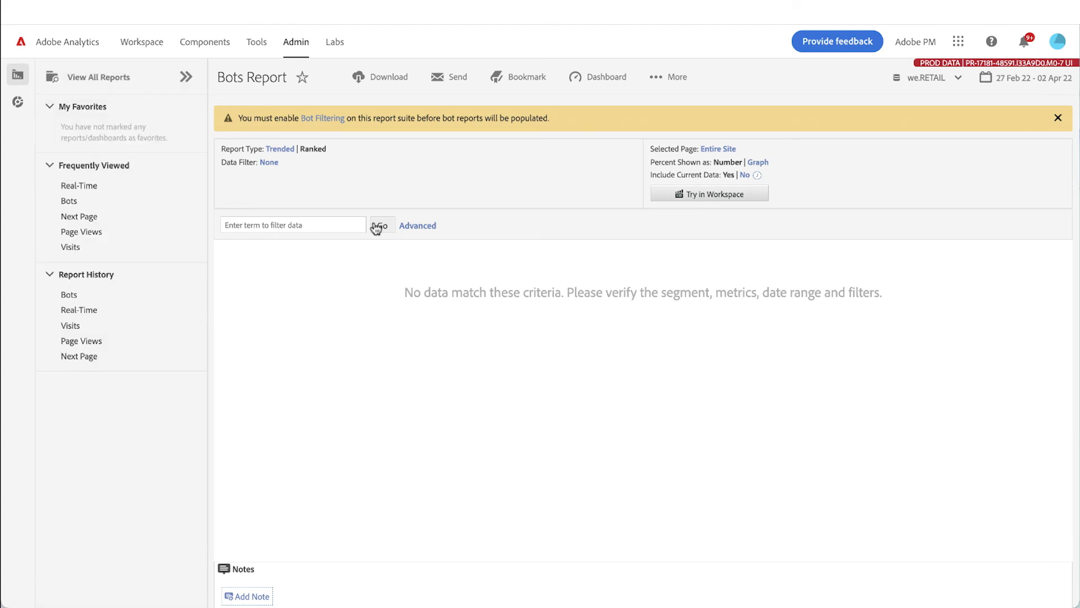
pyautogui.click(134, 38)
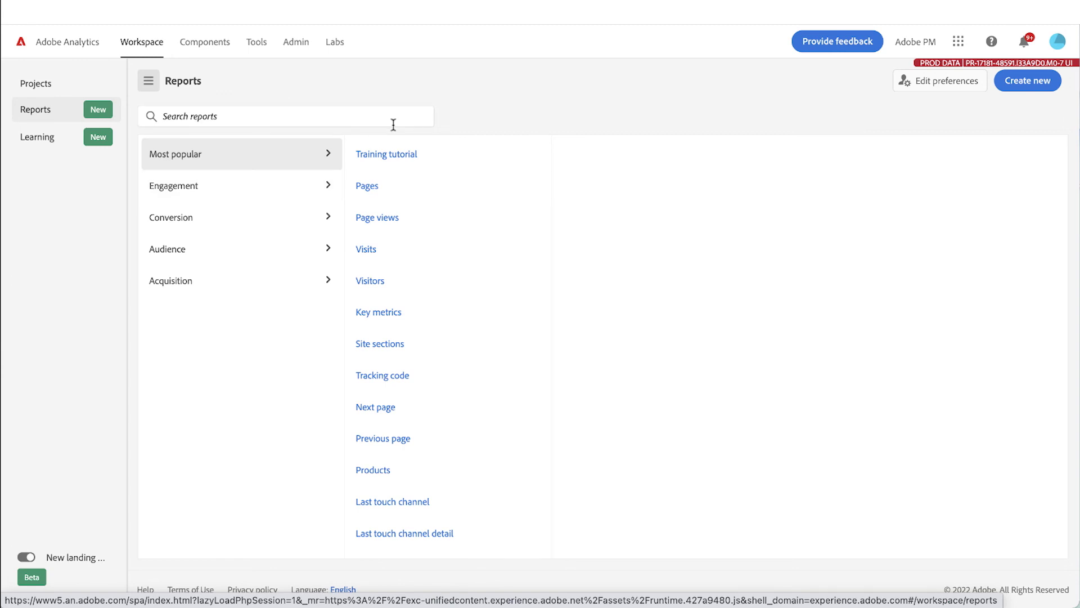
# Step: Launch Customer Journey Analytics from the Experience Cloud home's Quick access tiles
pyautogui.click(53, 84)
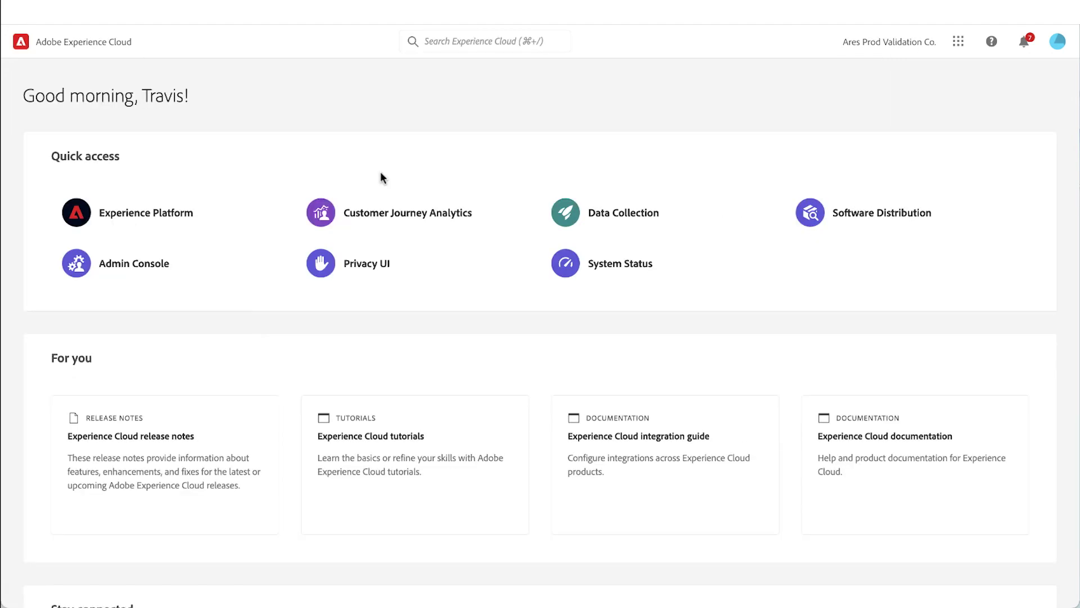
pyautogui.click(445, 221)
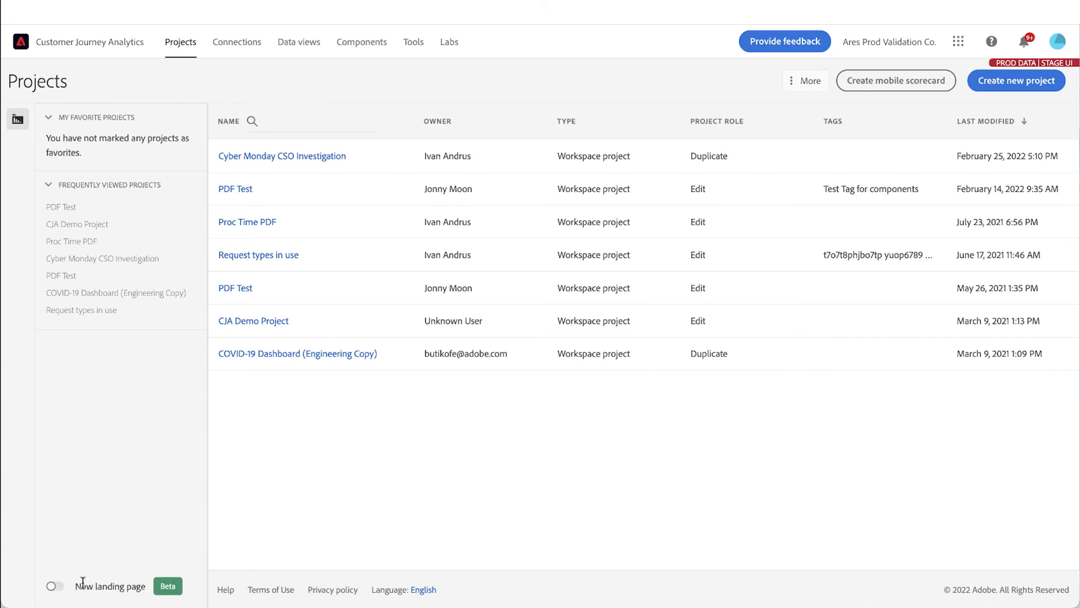
# Step: Turn on the 'New landing page (Beta)' toggle in the left sidebar
pyautogui.click(55, 586)
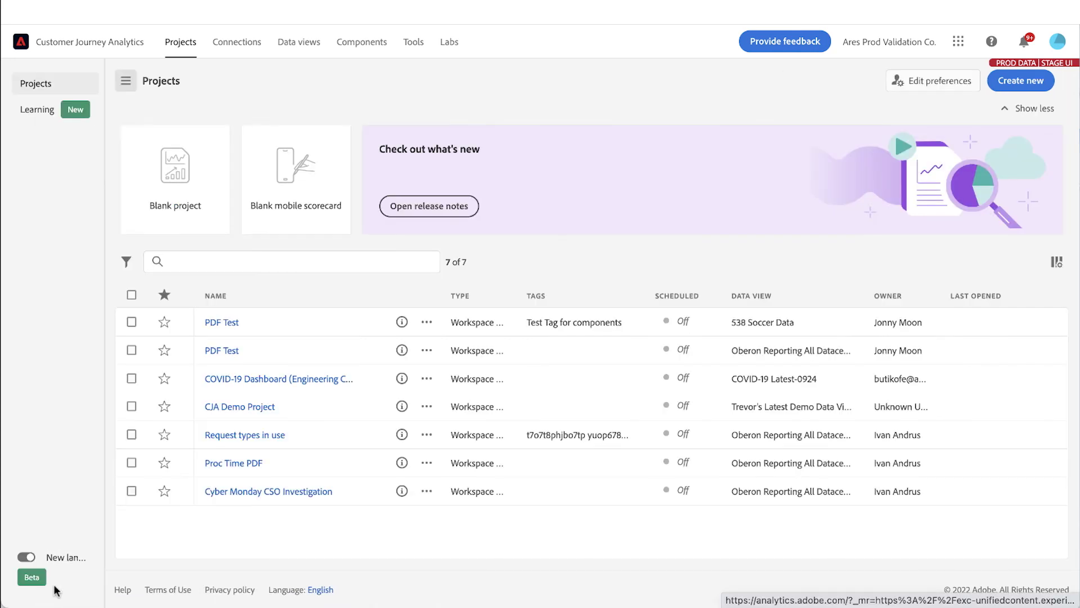